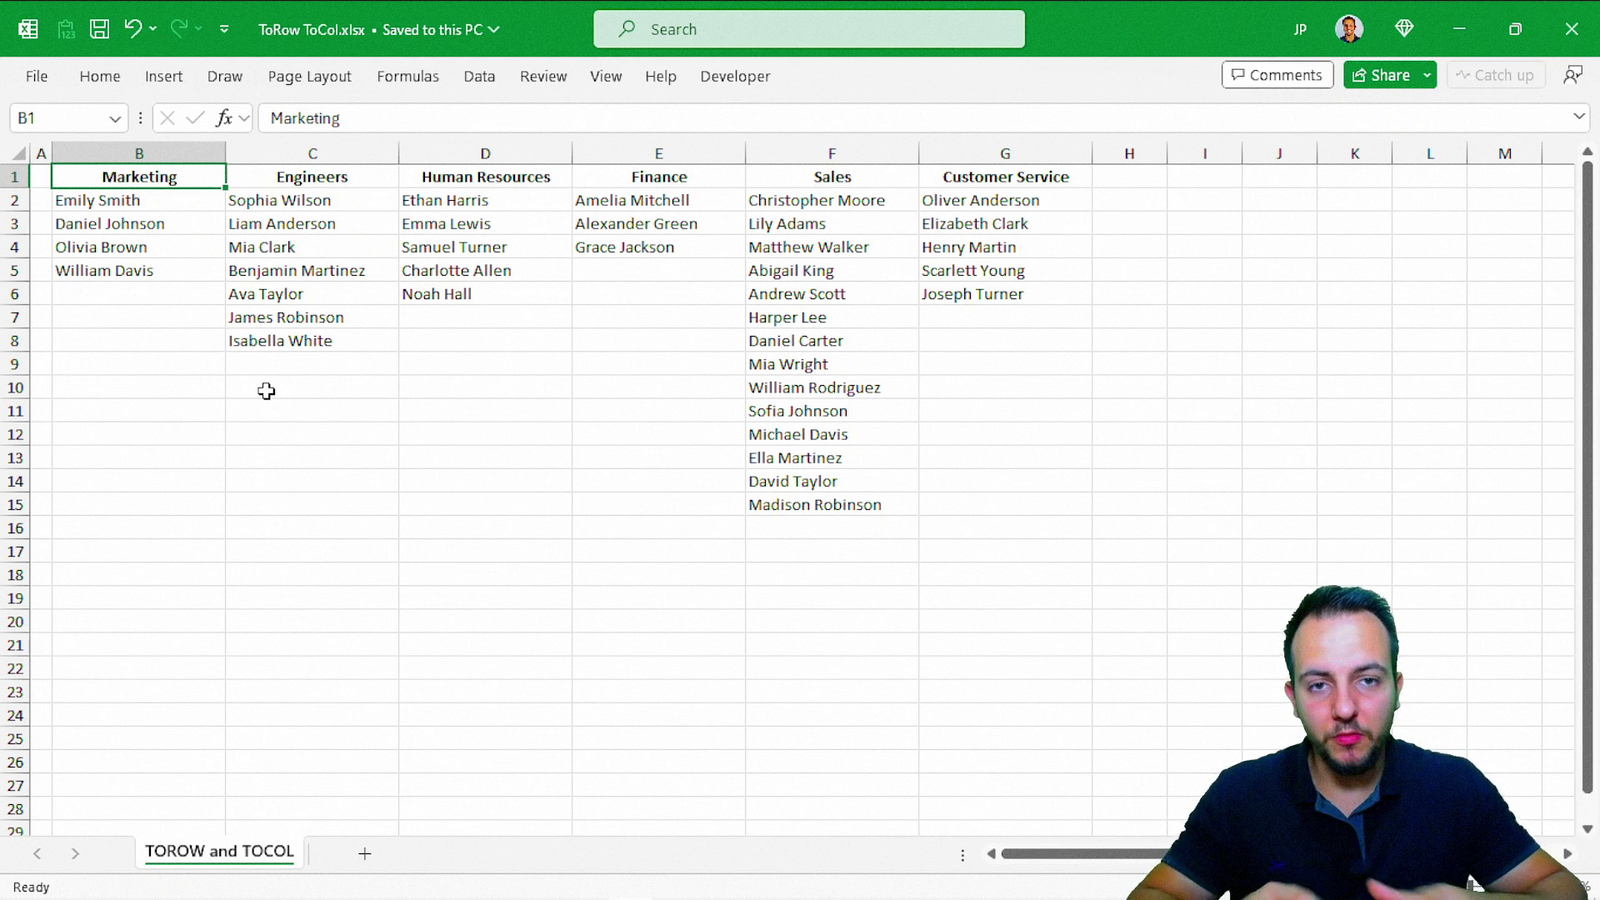
Step: Enter =TOROW(B2:G15) in B19 to spill every employee name across row 19
click(139, 599)
text(=)
text(torow)
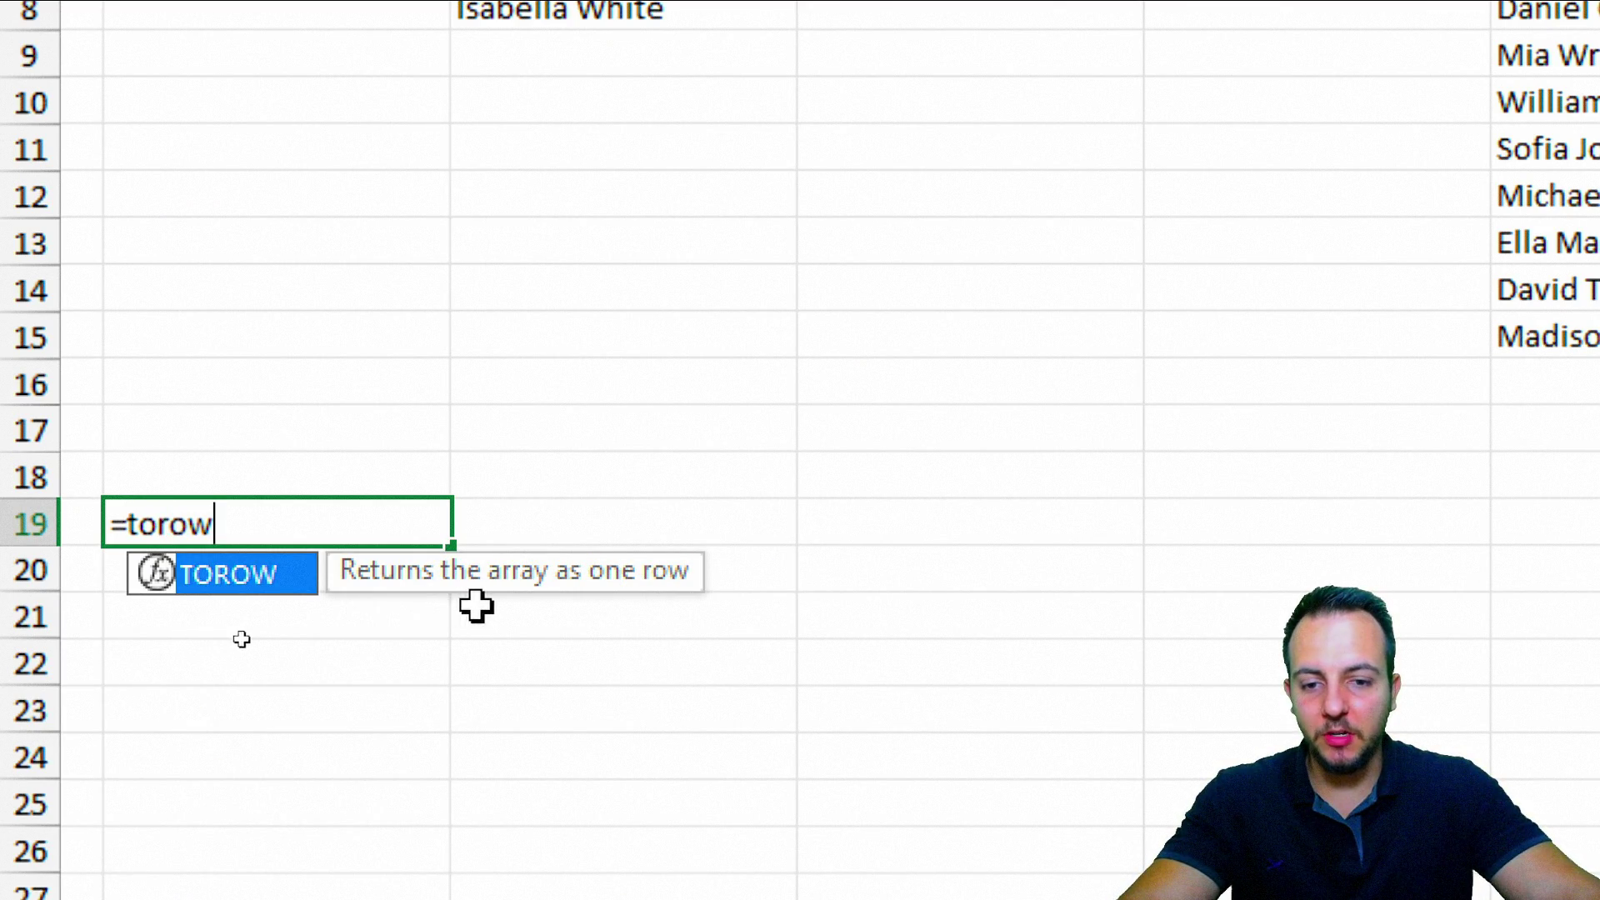
double_click(278, 589)
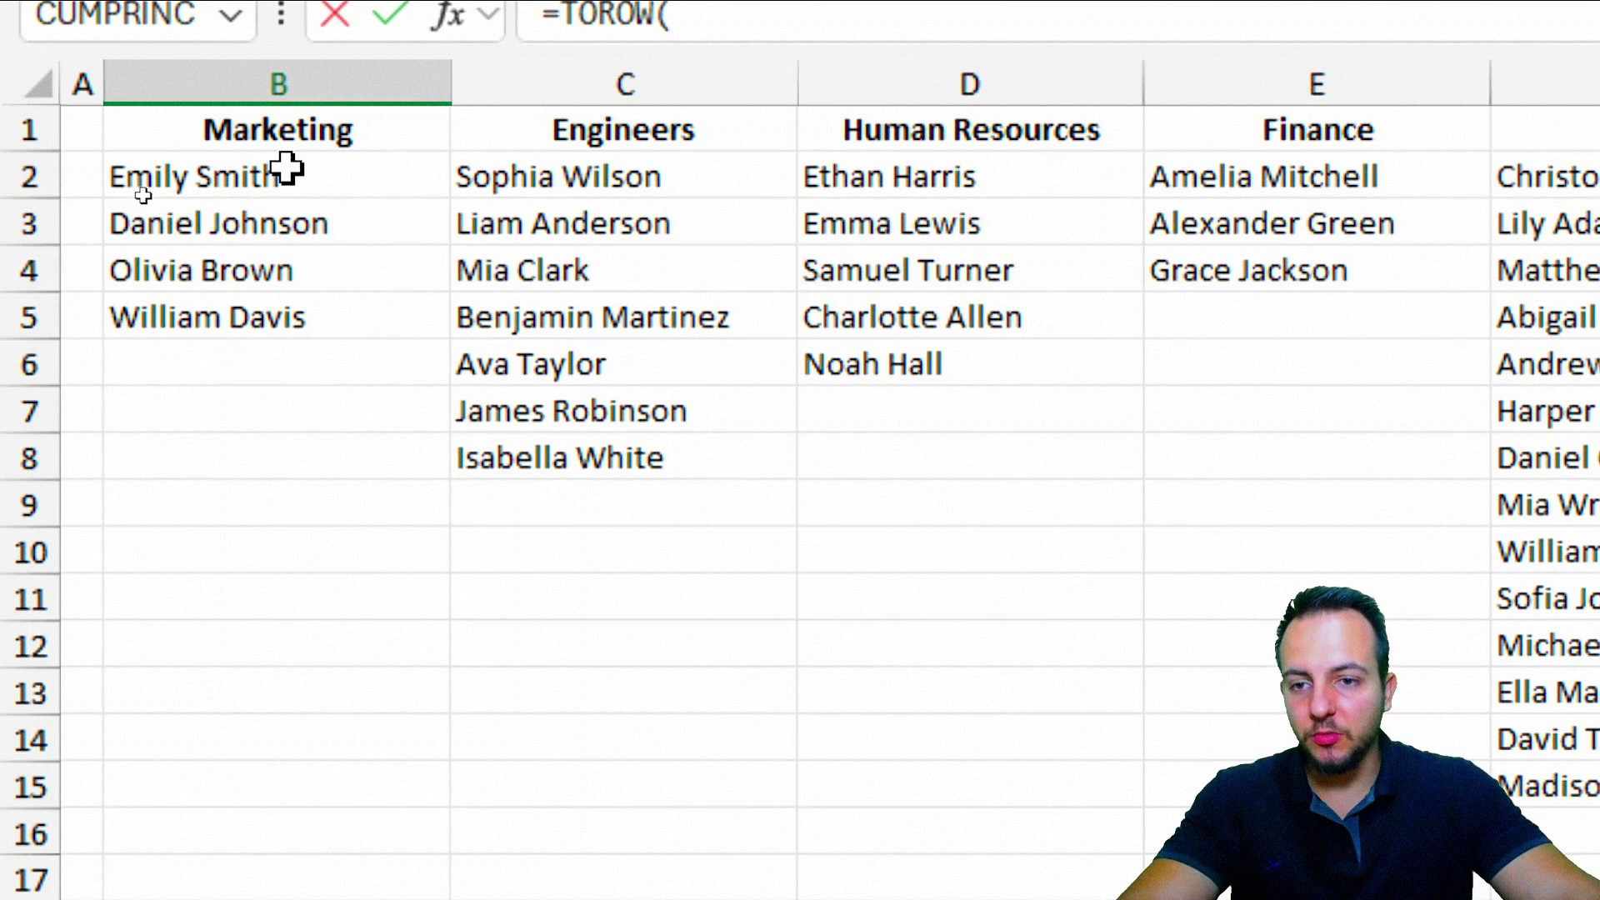
drag(286, 168, 281, 437)
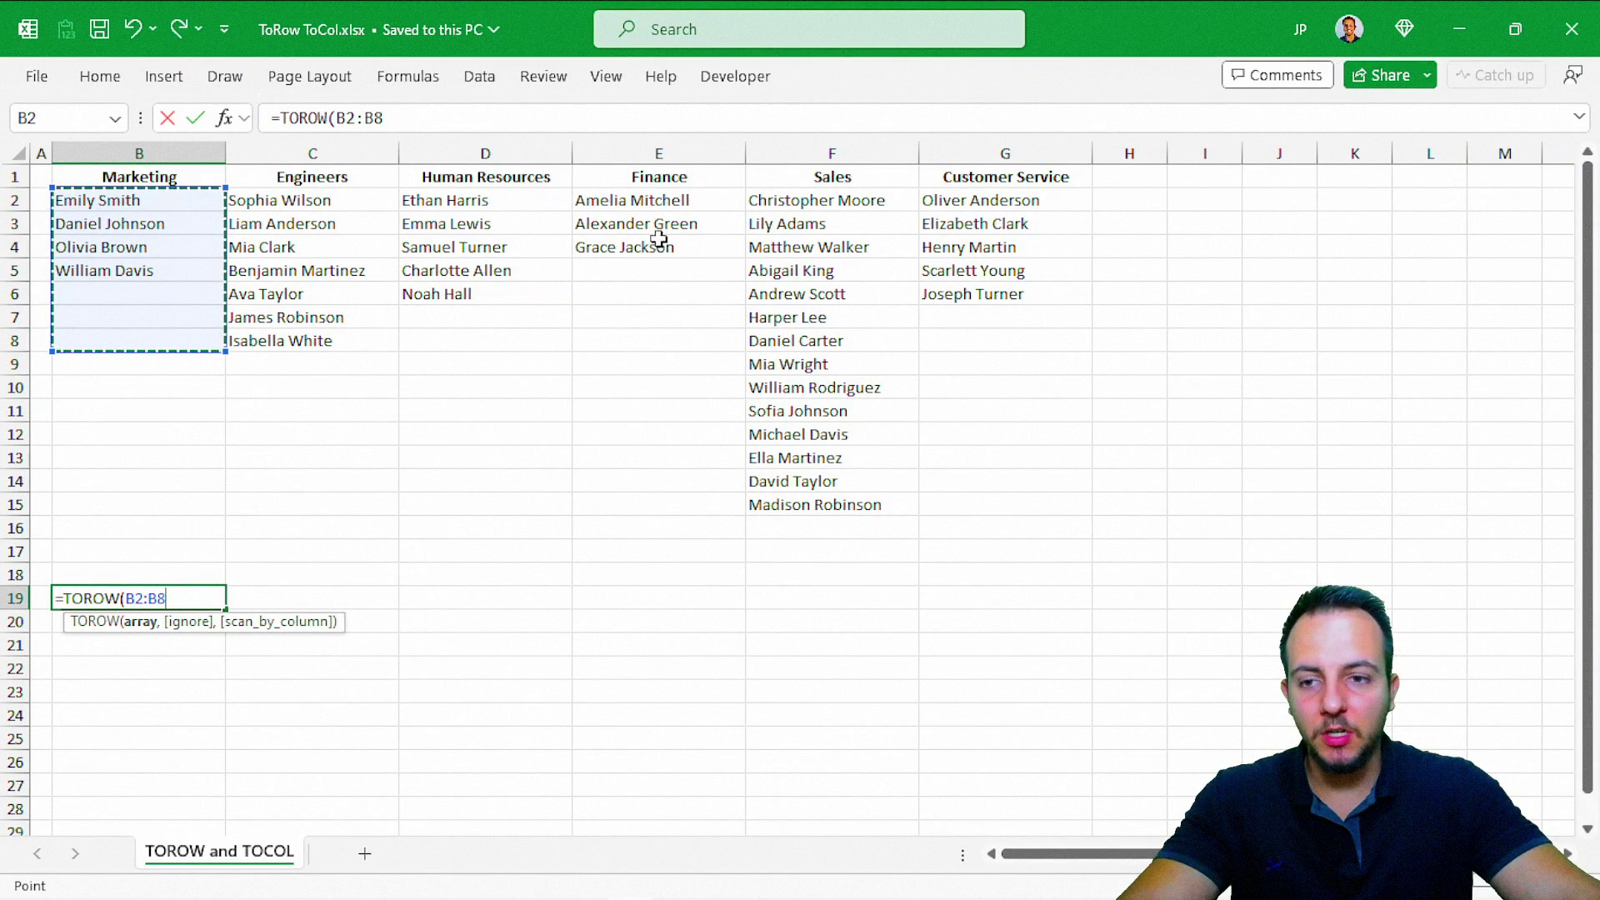
drag(178, 202, 966, 507)
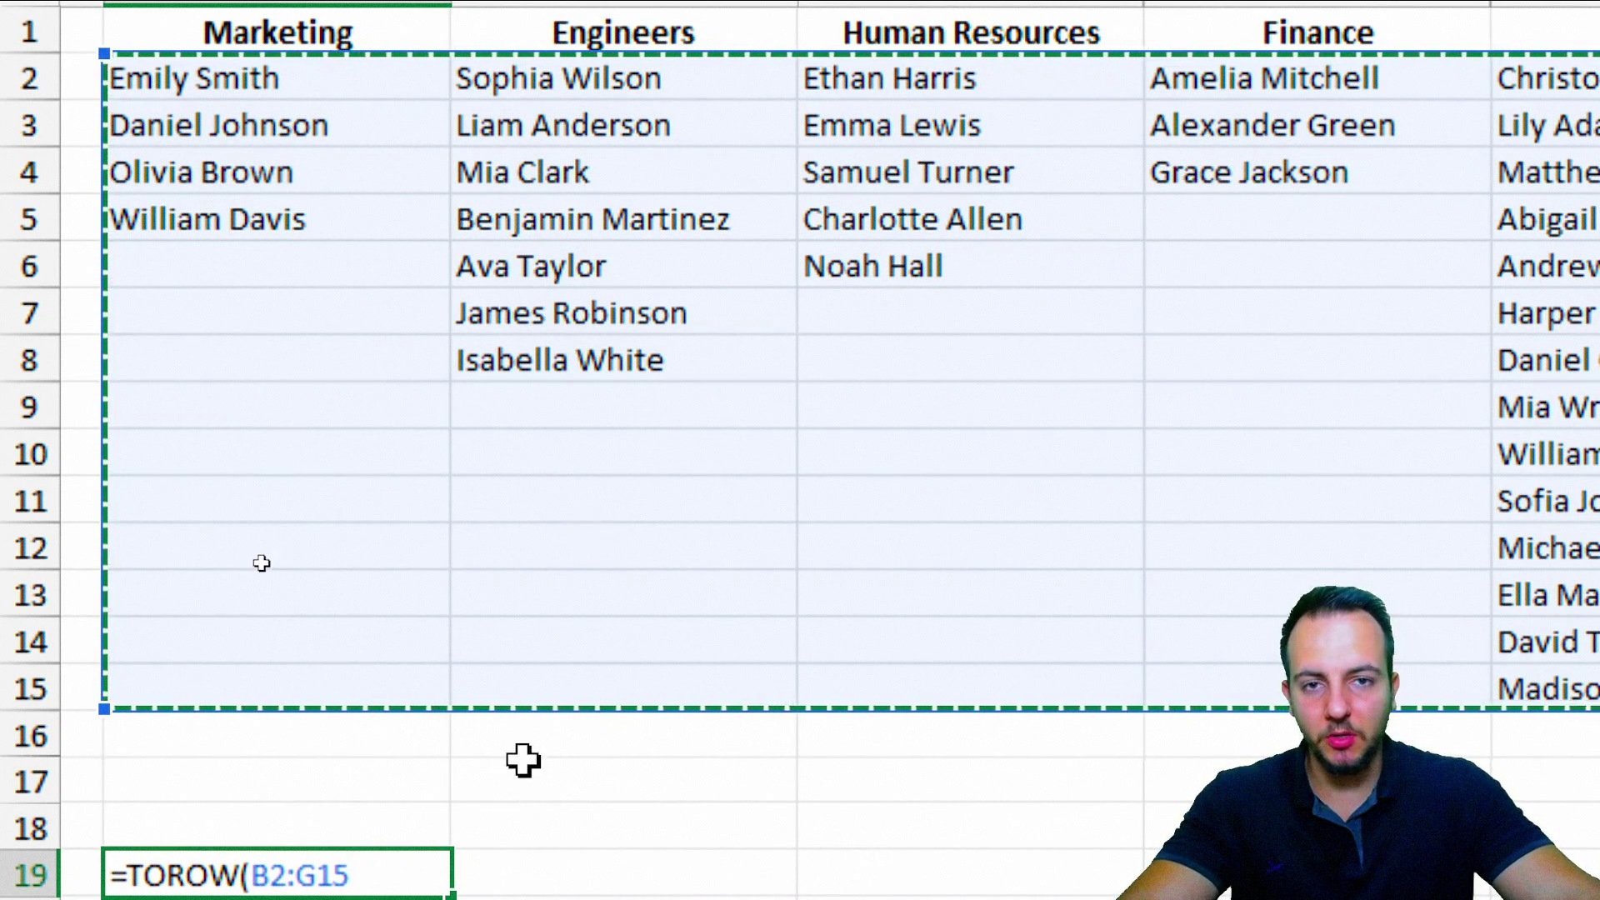
text())
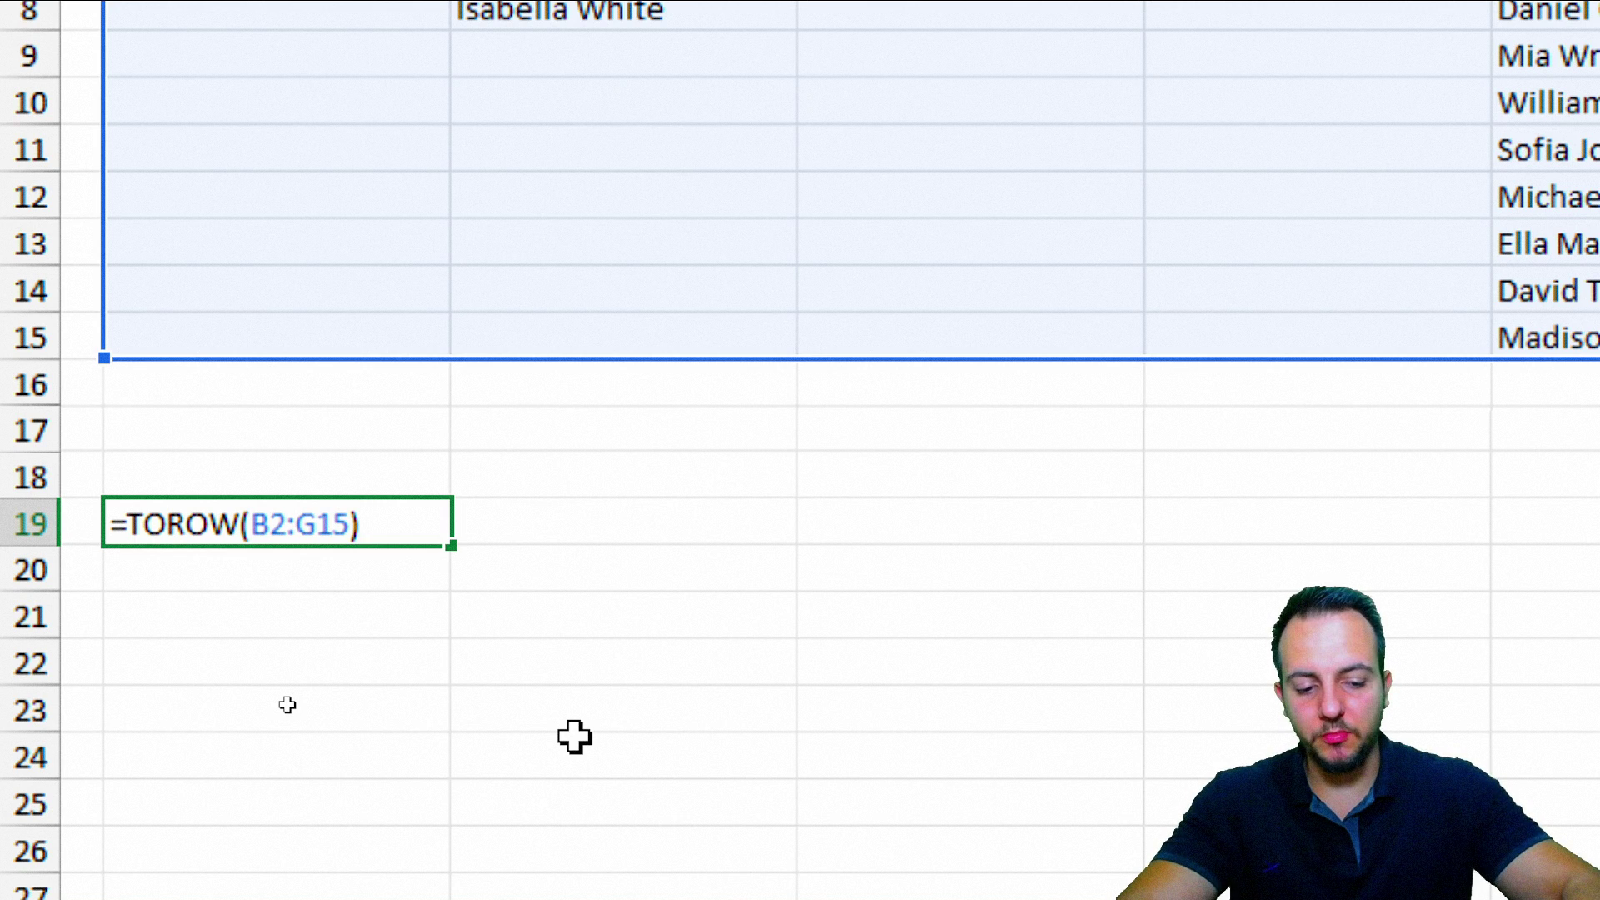
key(Return)
click(354, 522)
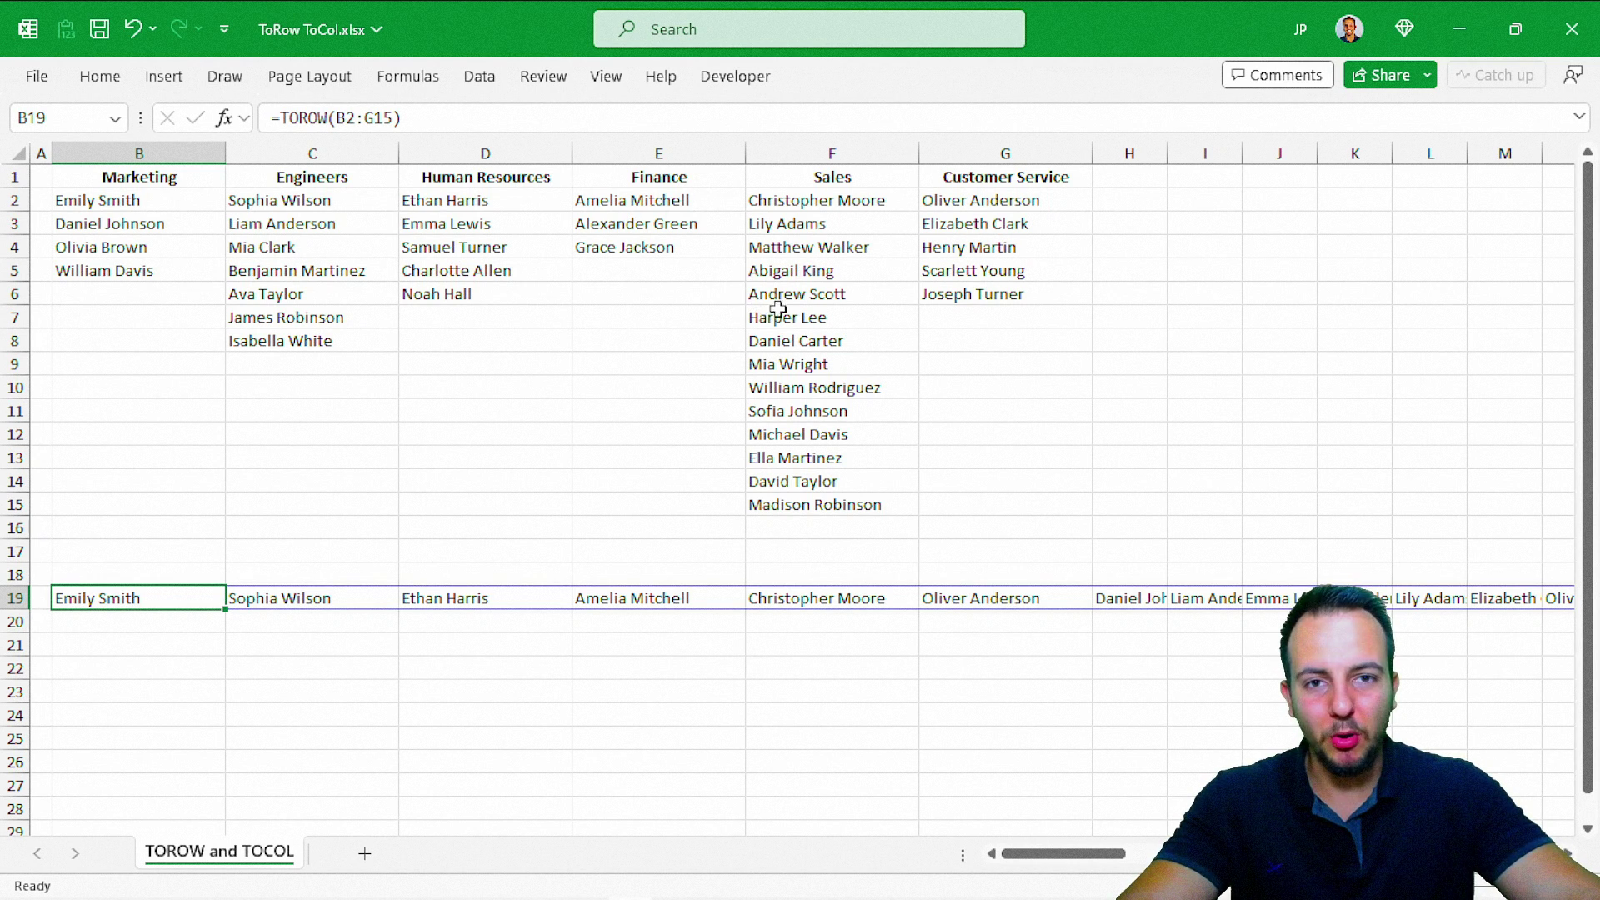
scroll(392, 694, right, 10)
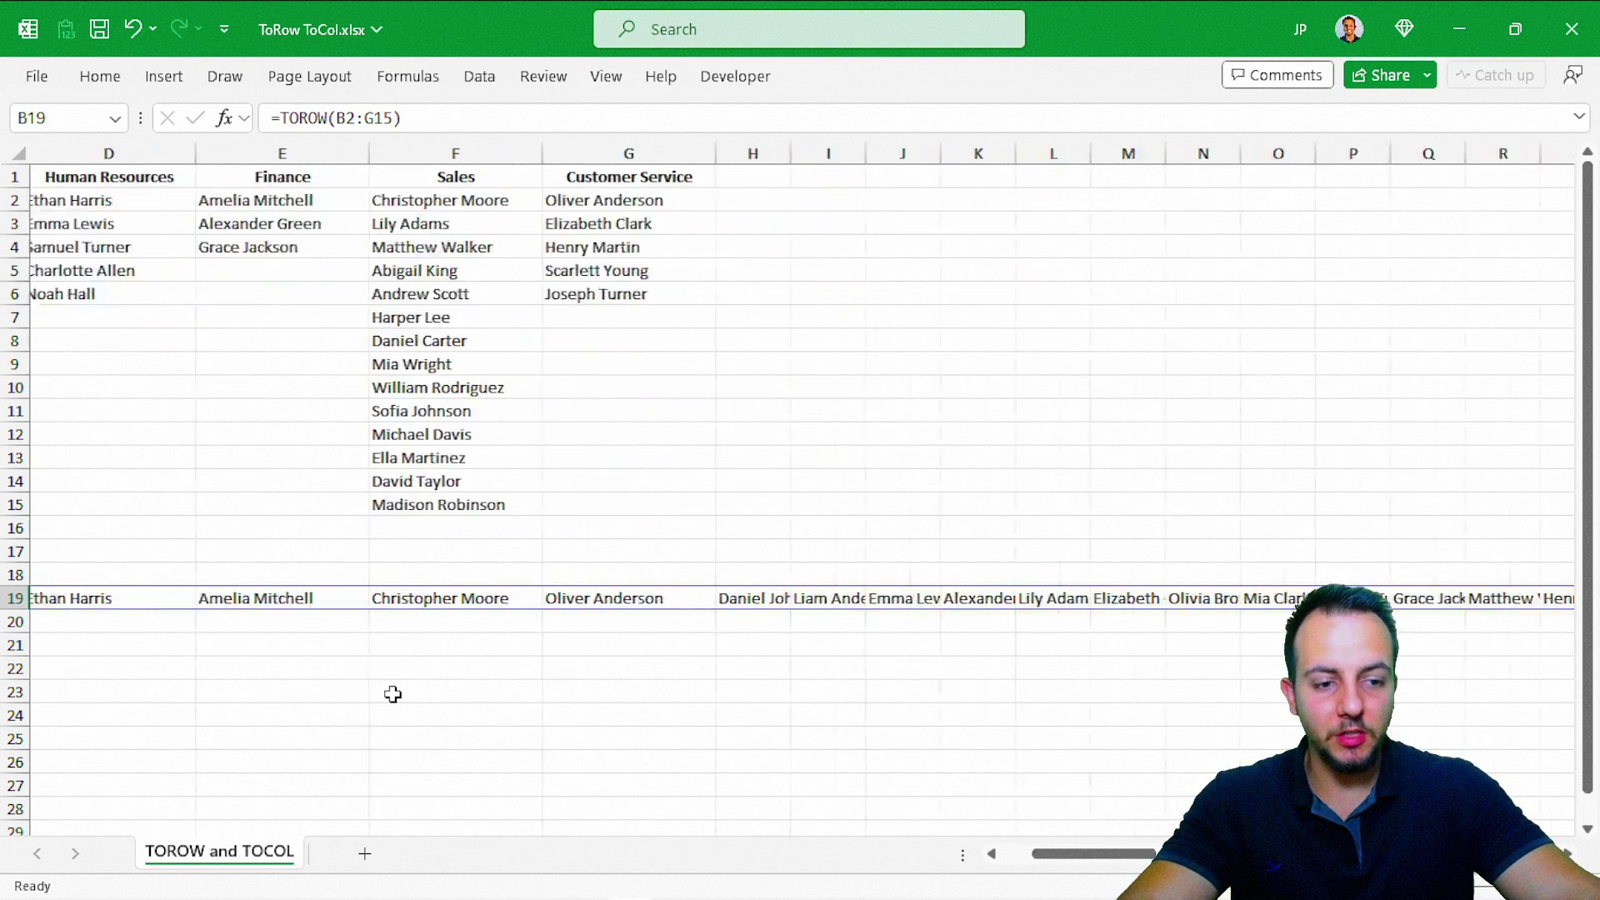
scroll(392, 694, right, 6)
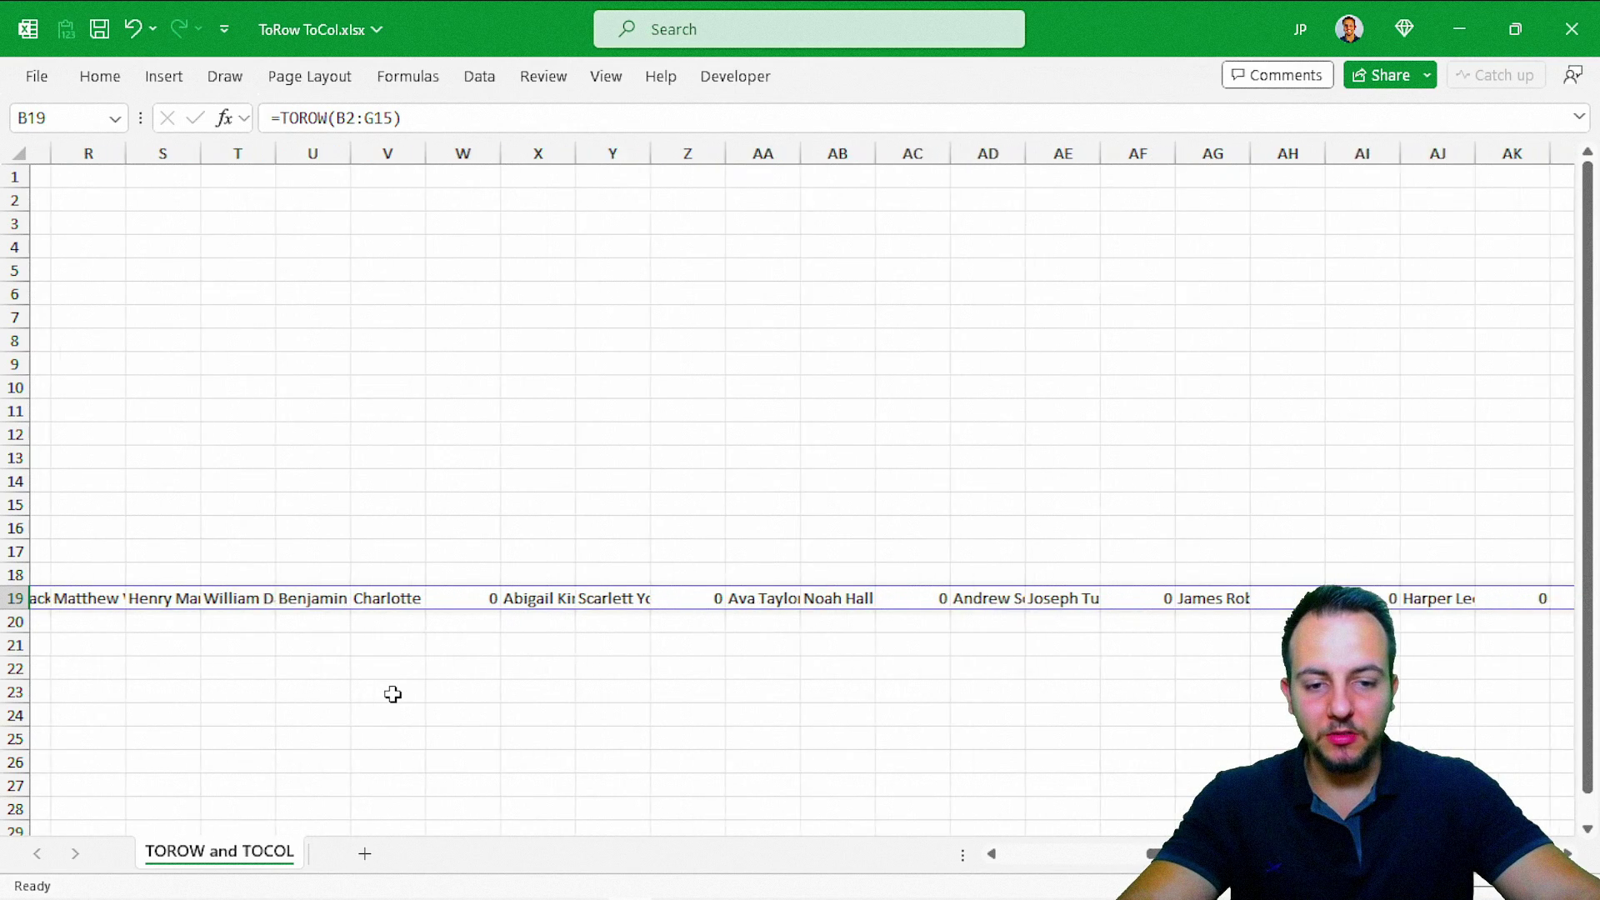
scroll(393, 694, right, 8)
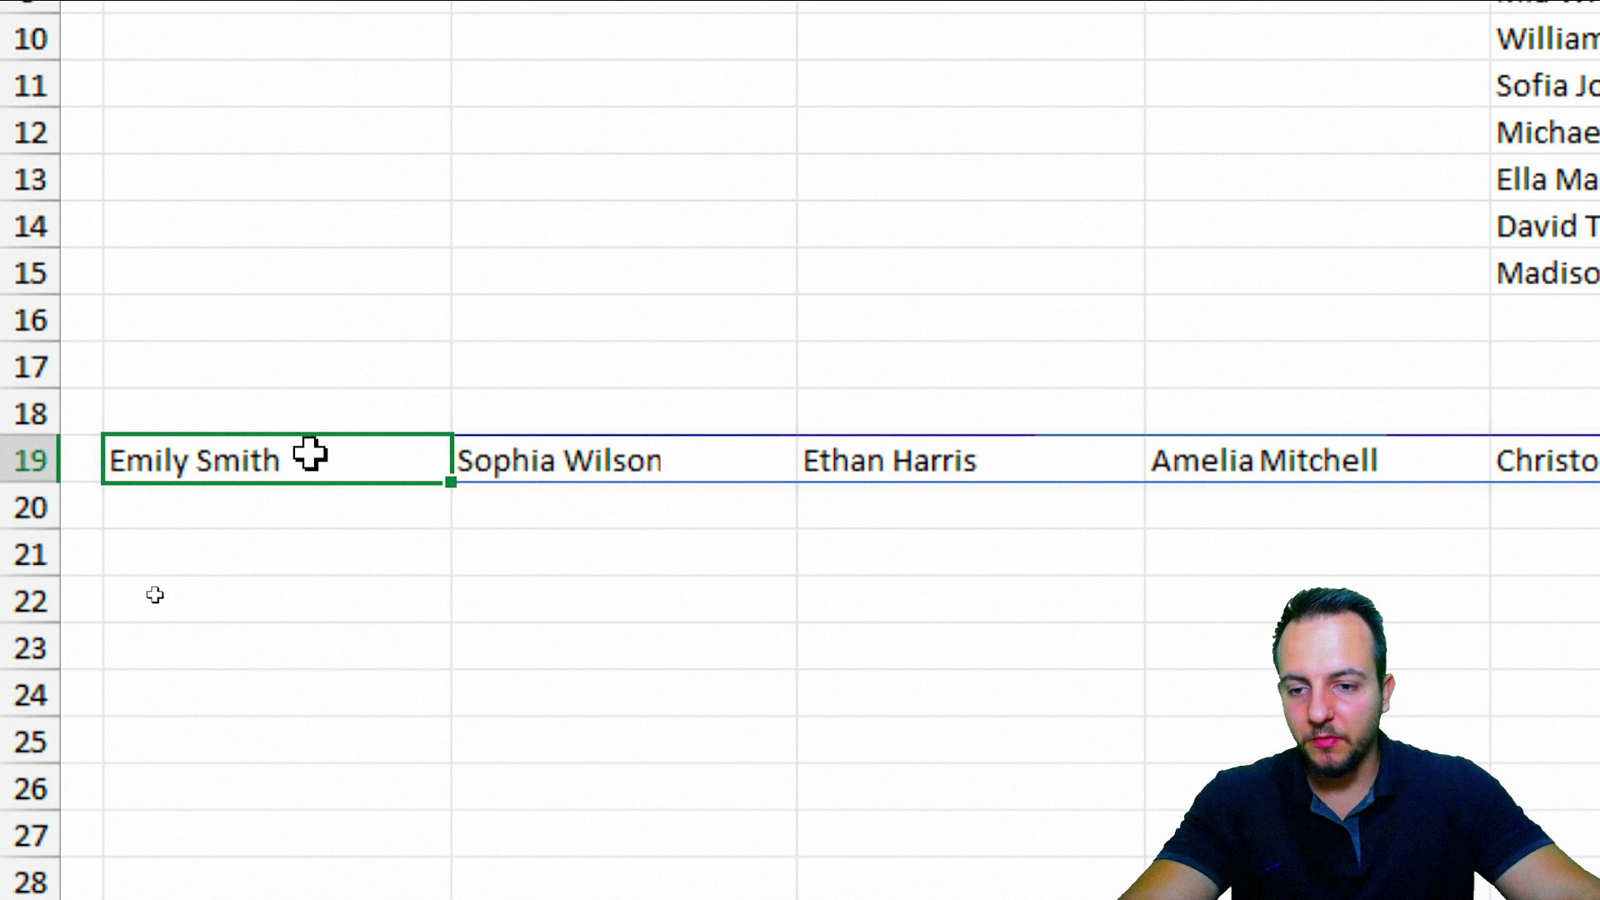
Step: Change B19's formula to =TOROW(B2:G15,1) with '1 - Ignore blanks' to drop the zeros
double_click(158, 597)
click(386, 459)
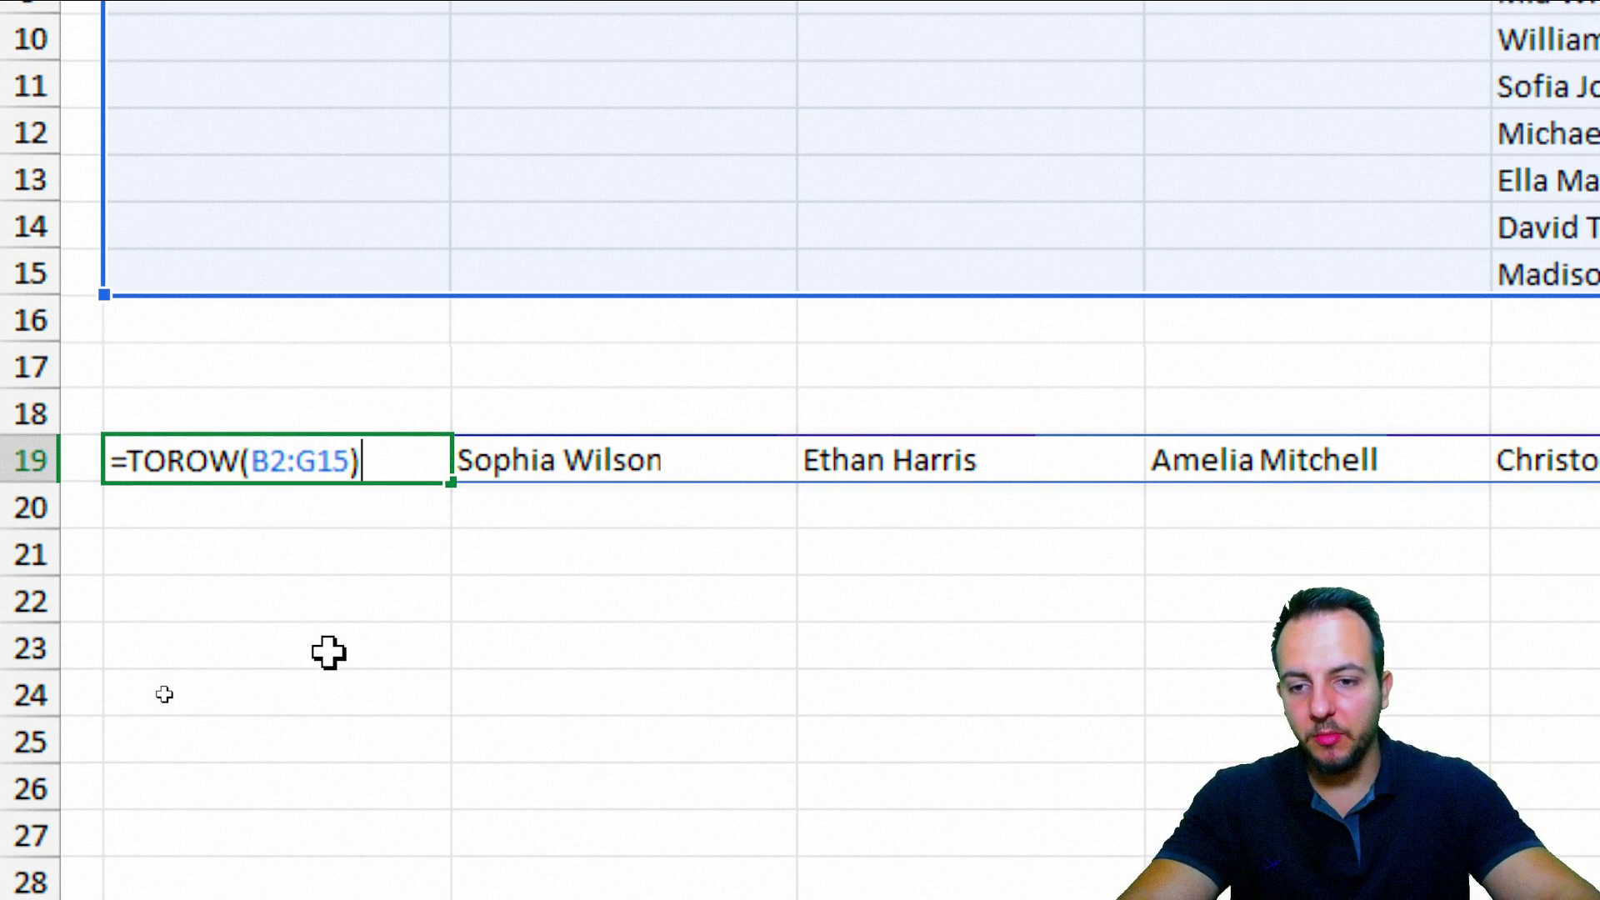
key(BackSpace)
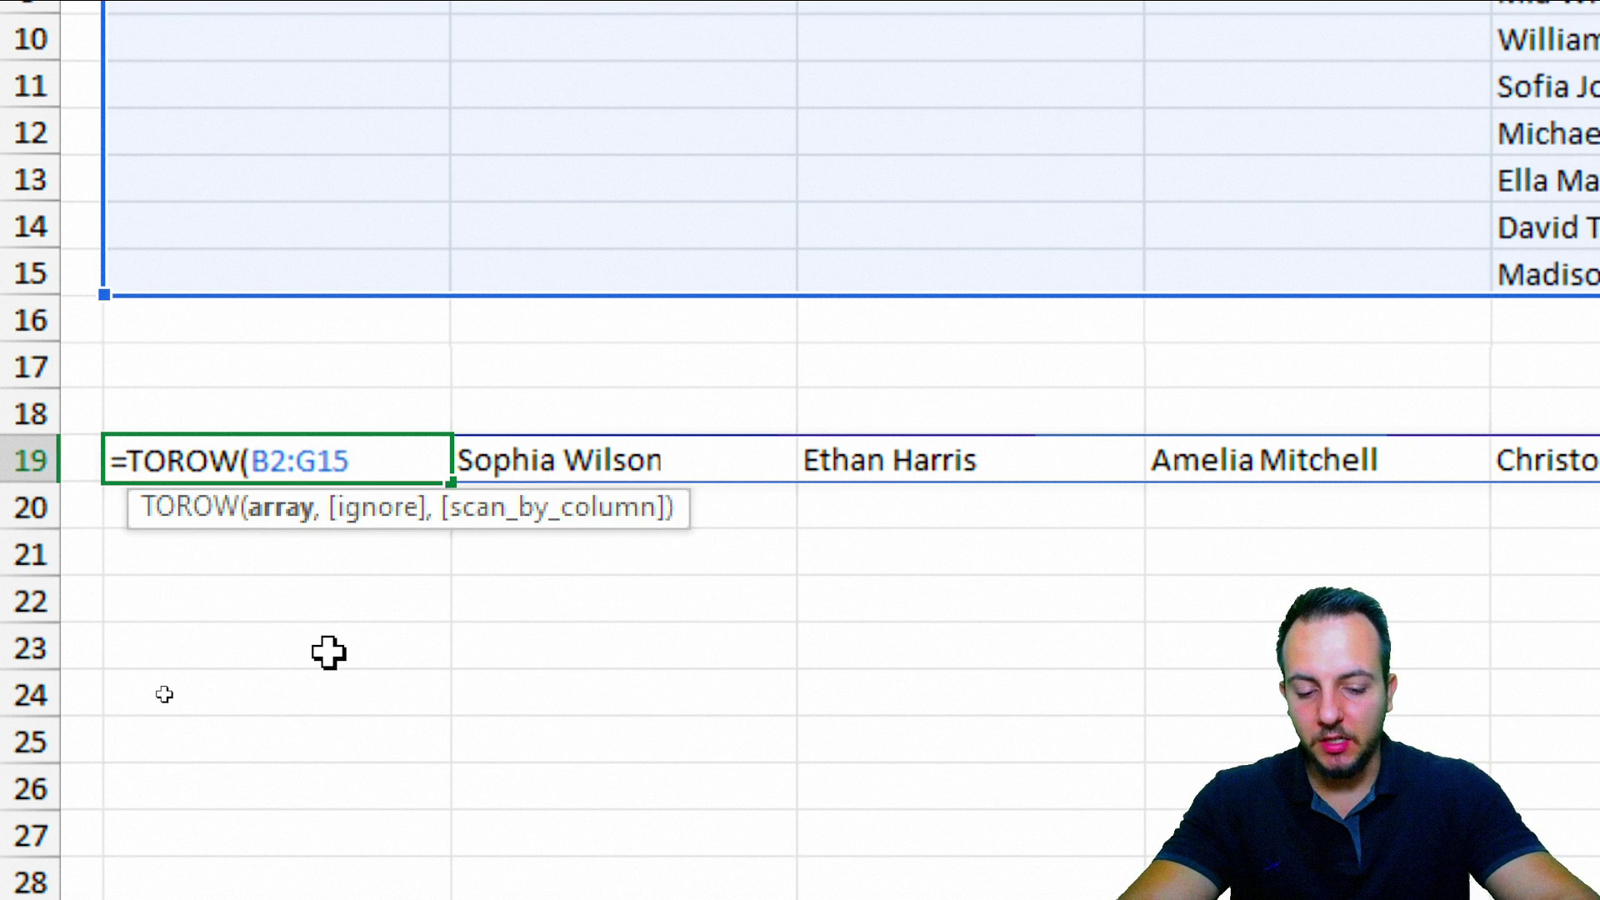
text(,)
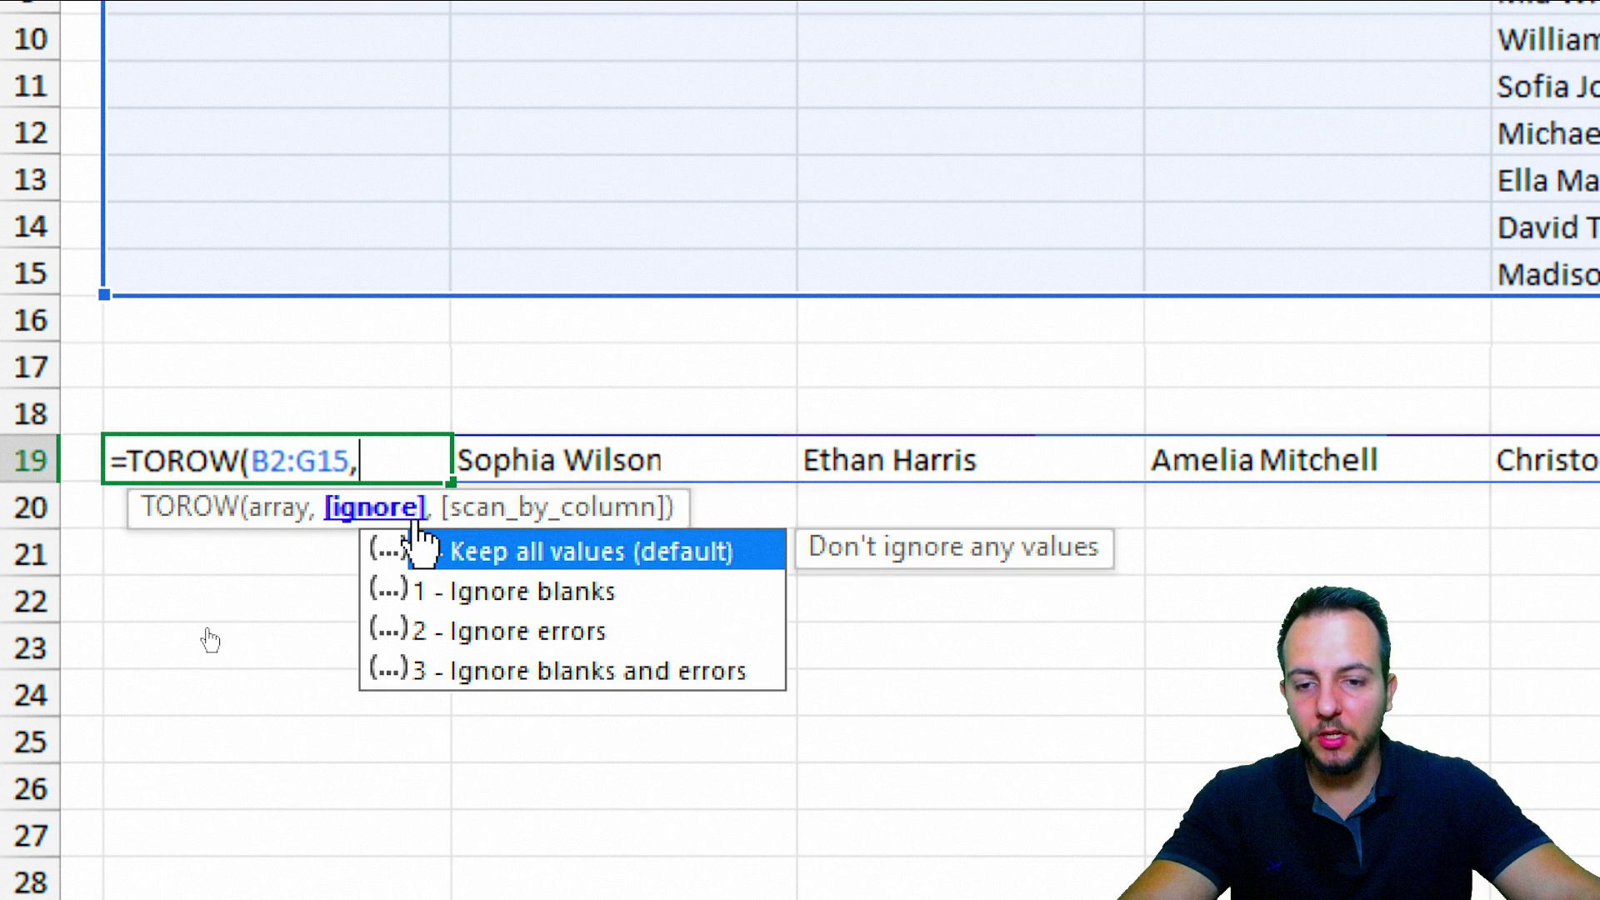
click(557, 590)
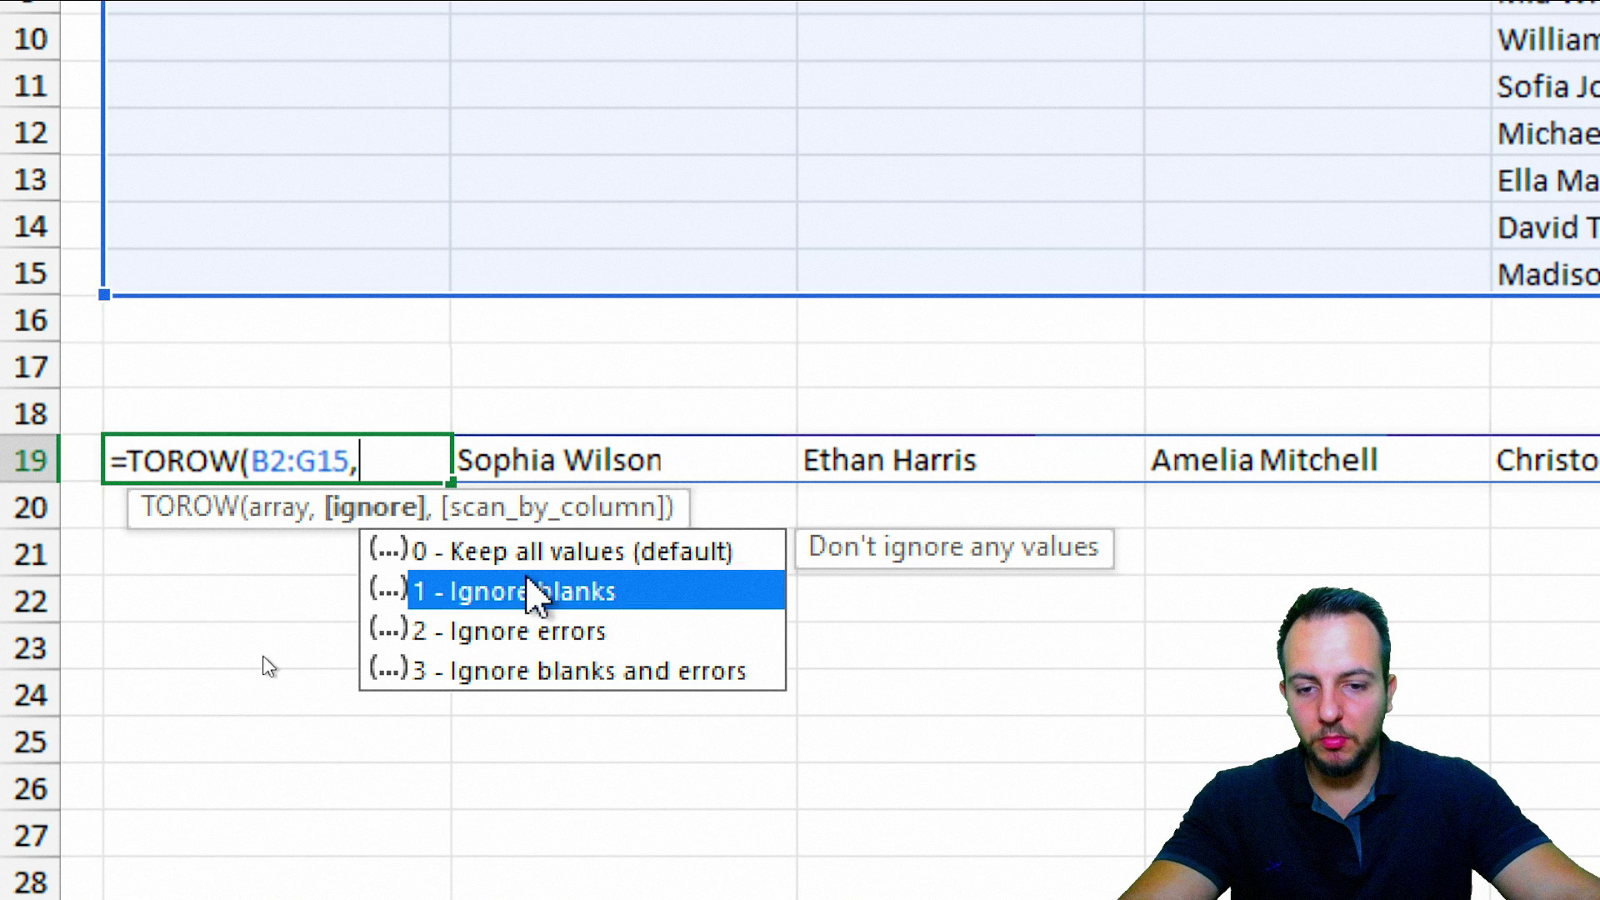
double_click(475, 595)
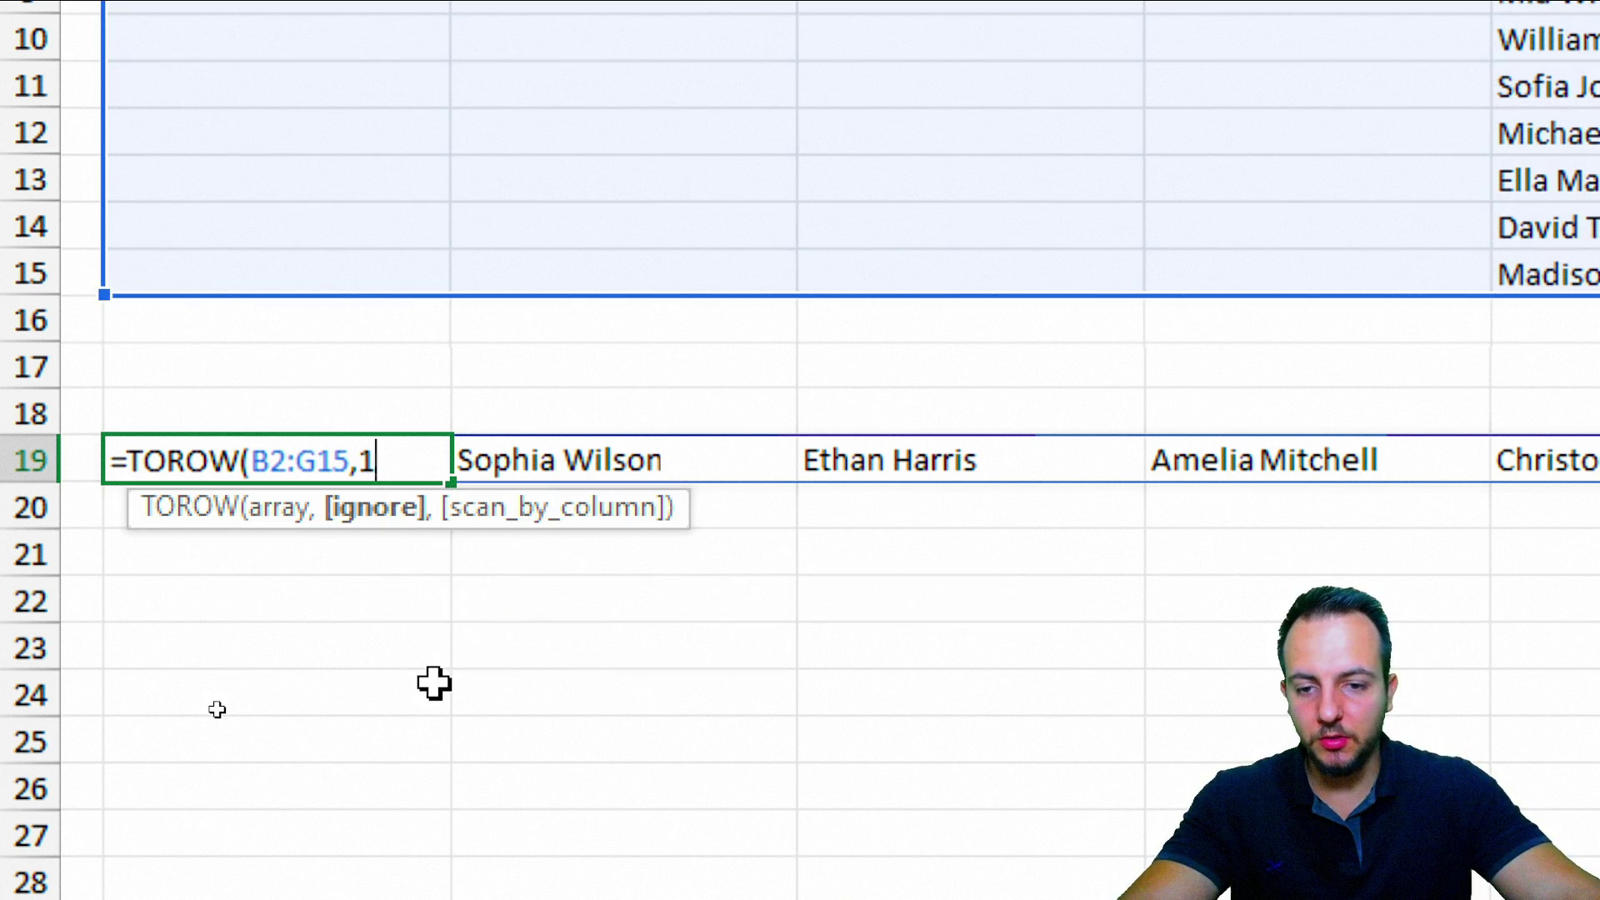
text())
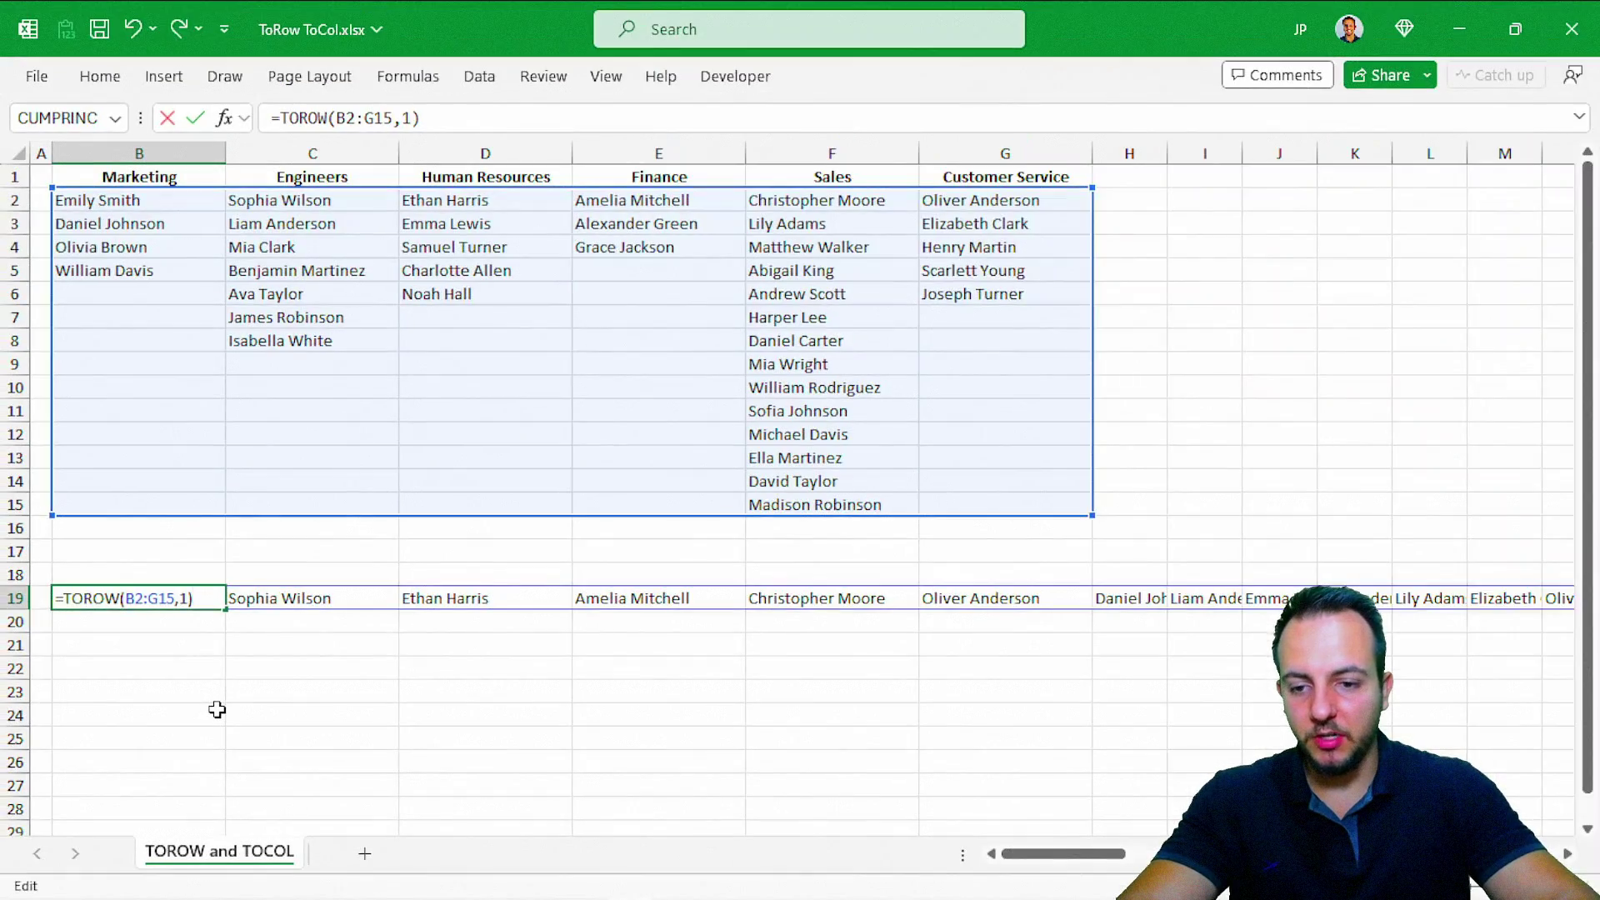
key(Return)
scroll(500, 697, right, 8)
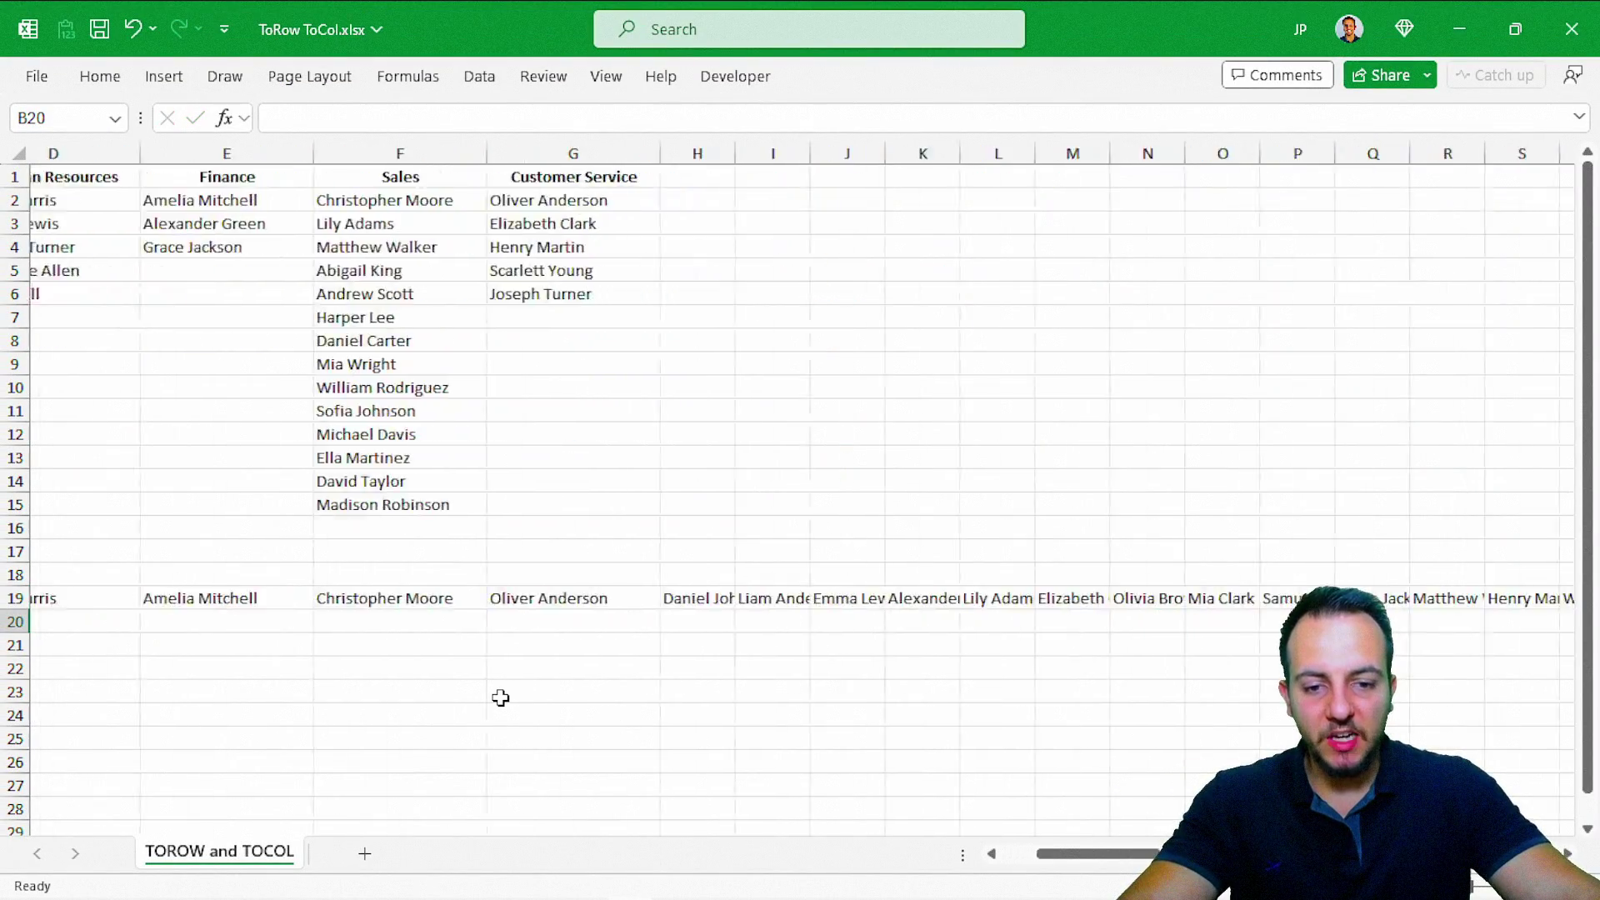
scroll(500, 697, right, 3)
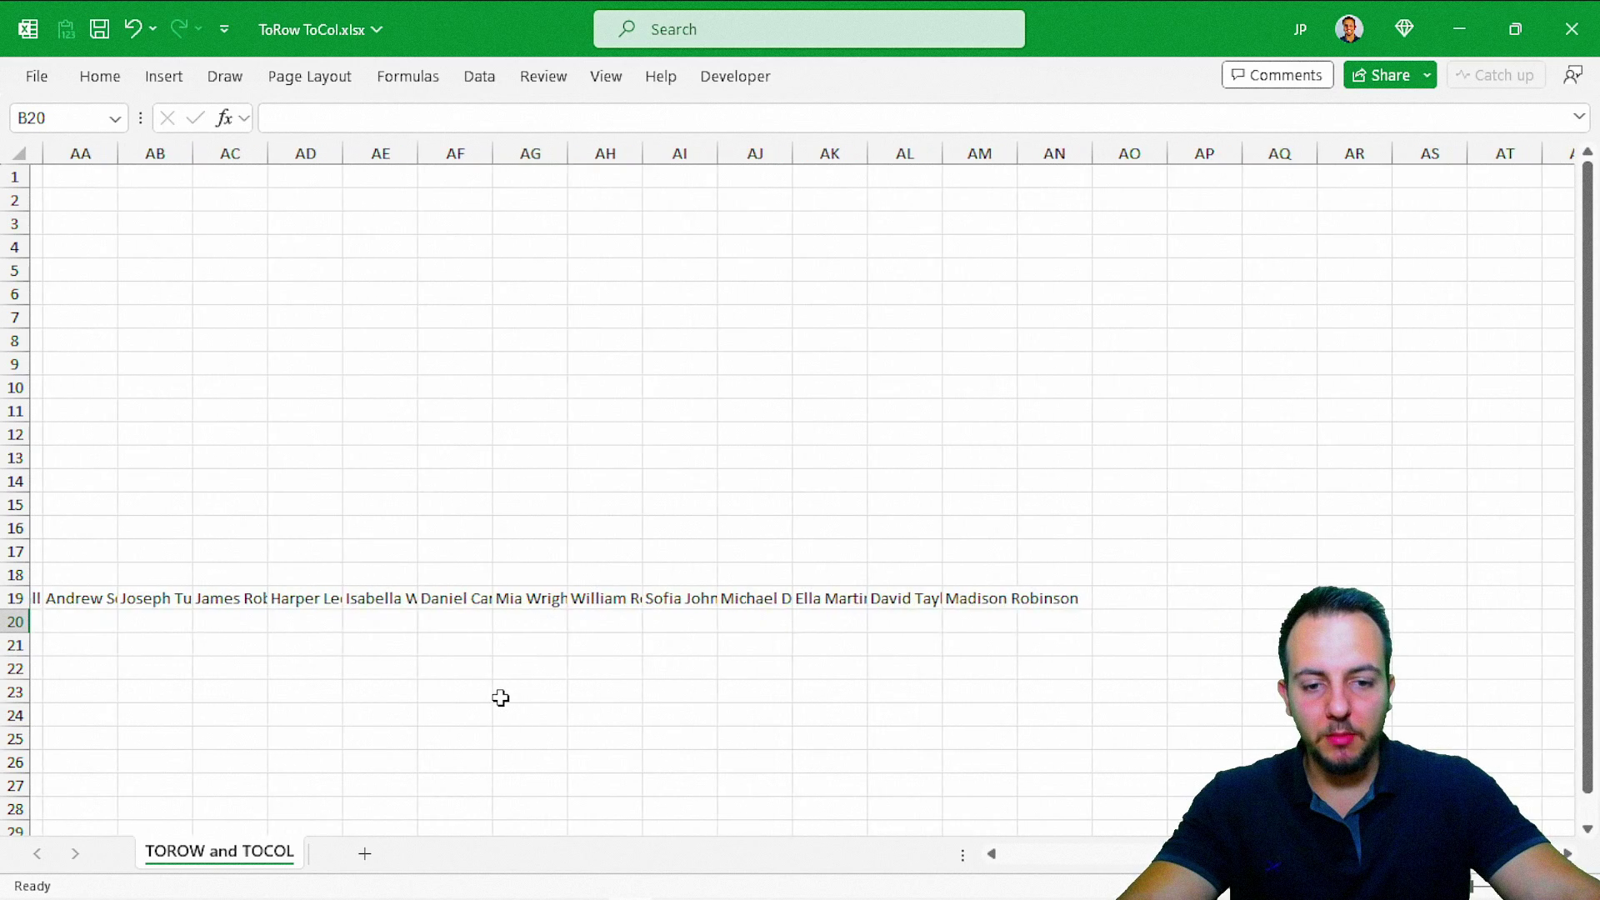
scroll(500, 697, left, 6)
scroll(499, 698, left, 5)
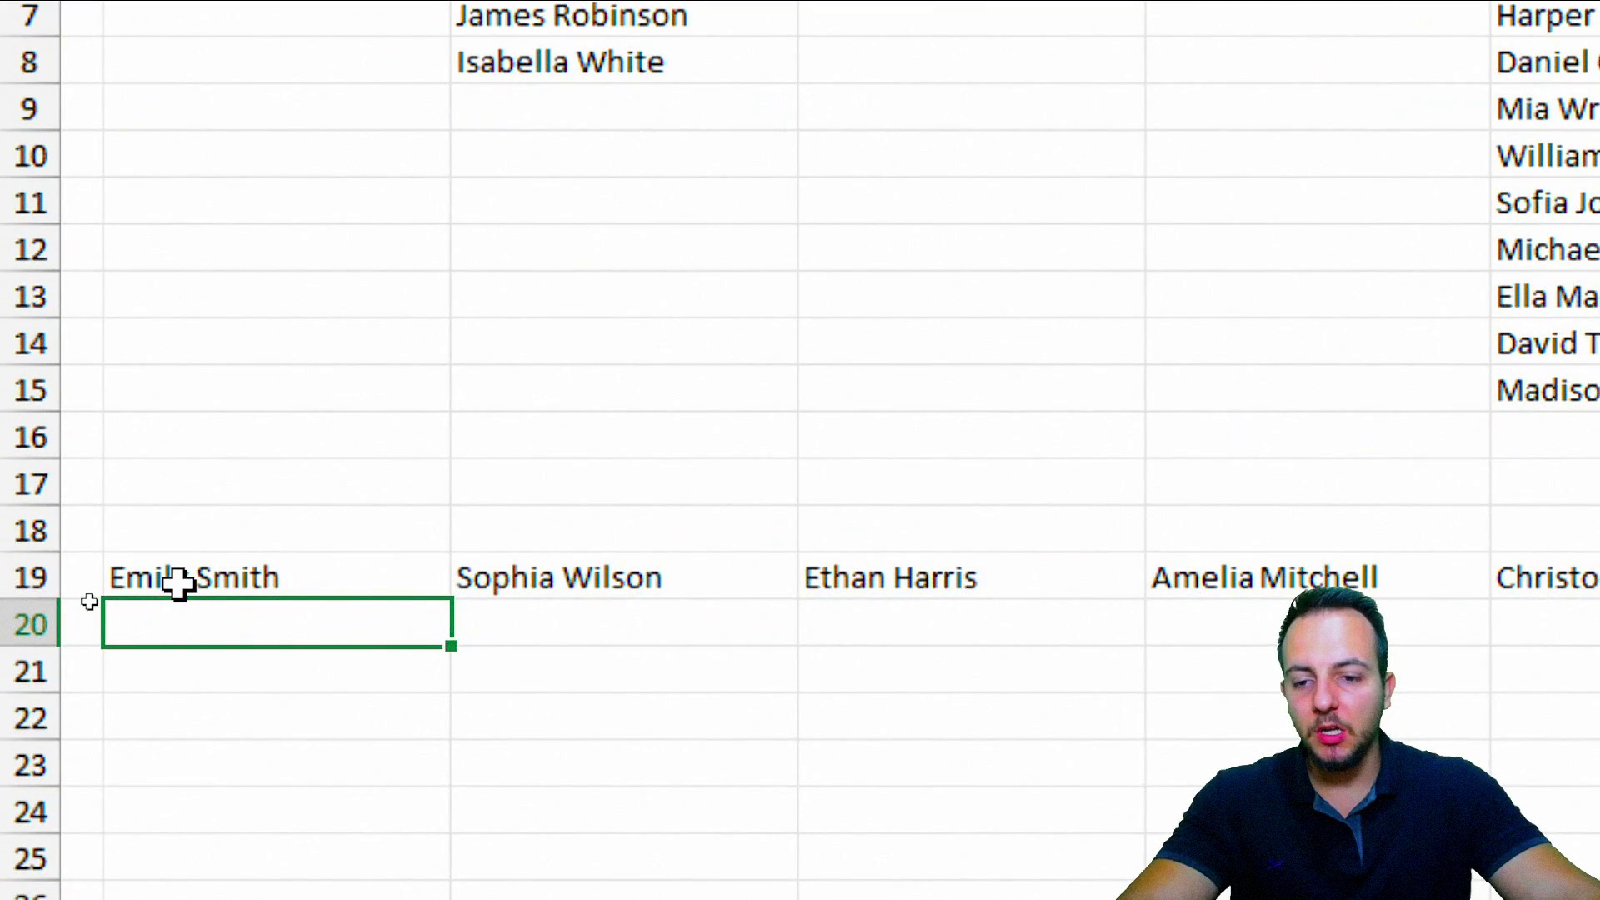
Step: Clear the TOROW result from B19 and add an 'Employees' heading in J1
click(88, 598)
key(Delete)
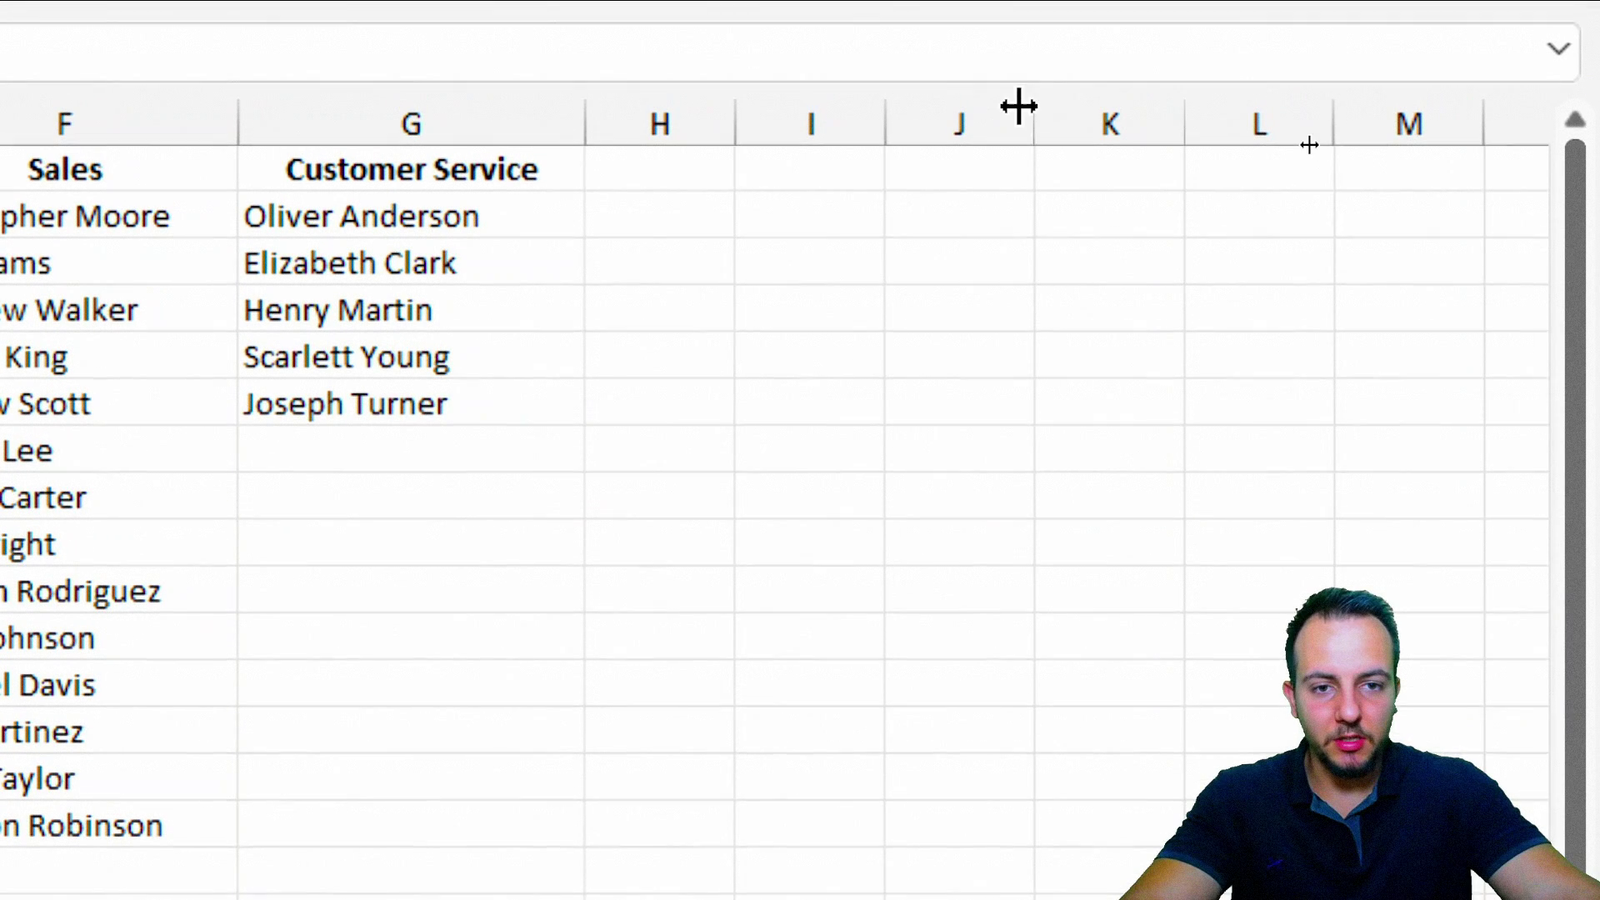
drag(1083, 101, 1352, 93)
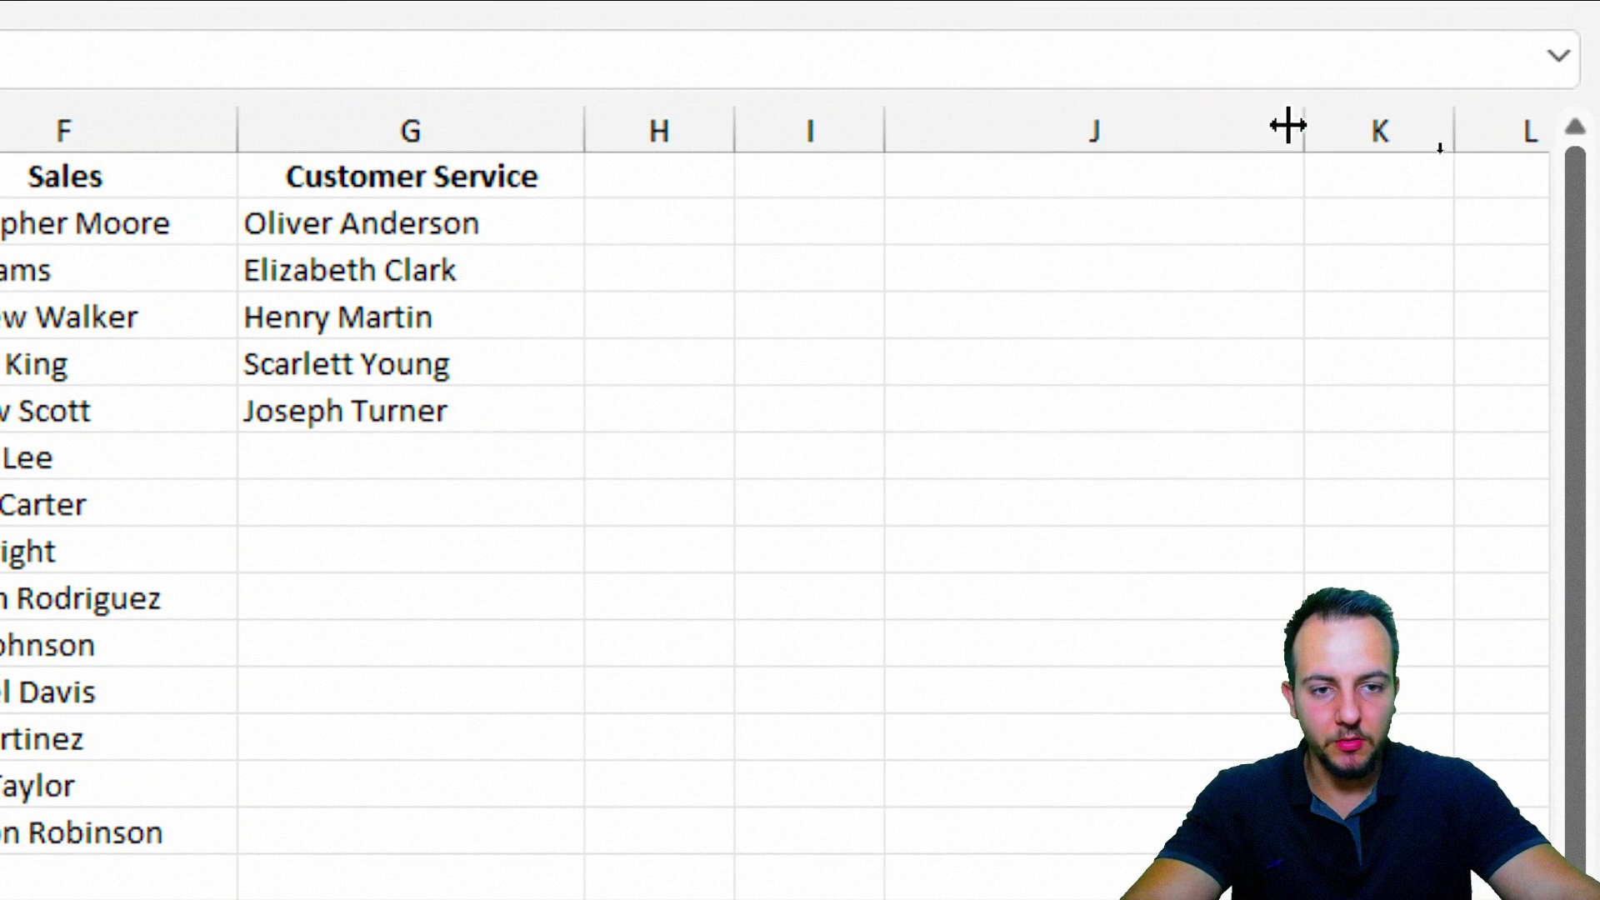
click(1128, 182)
text(Employees)
key(Return)
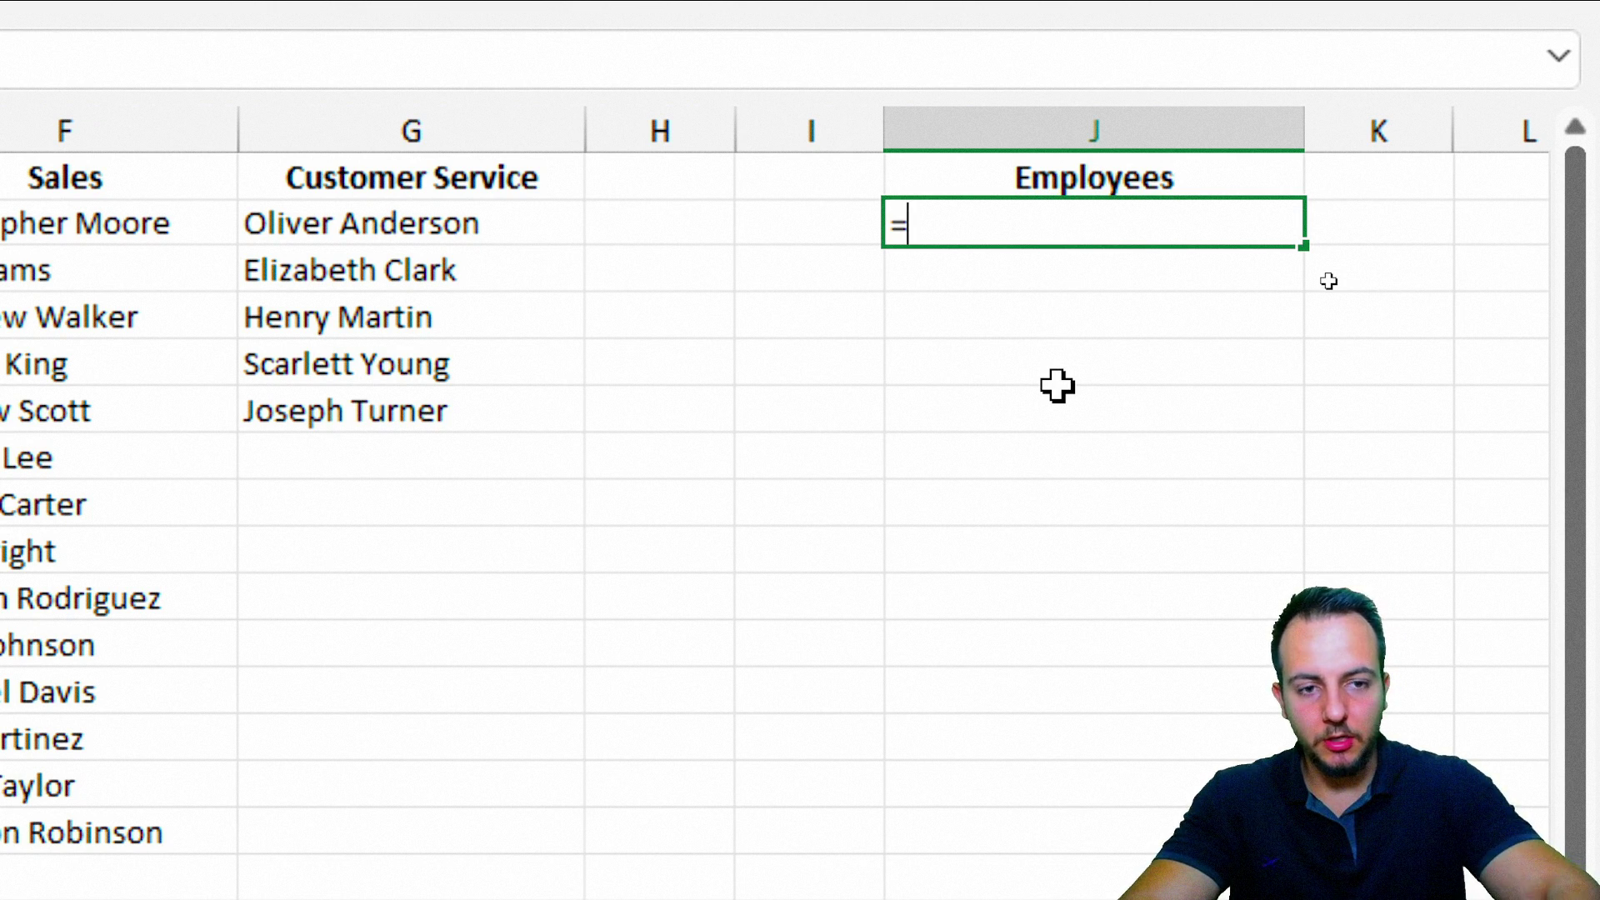
Step: Start a TOCOL formula in J2 using B2:G25 as the array
text(=toco)
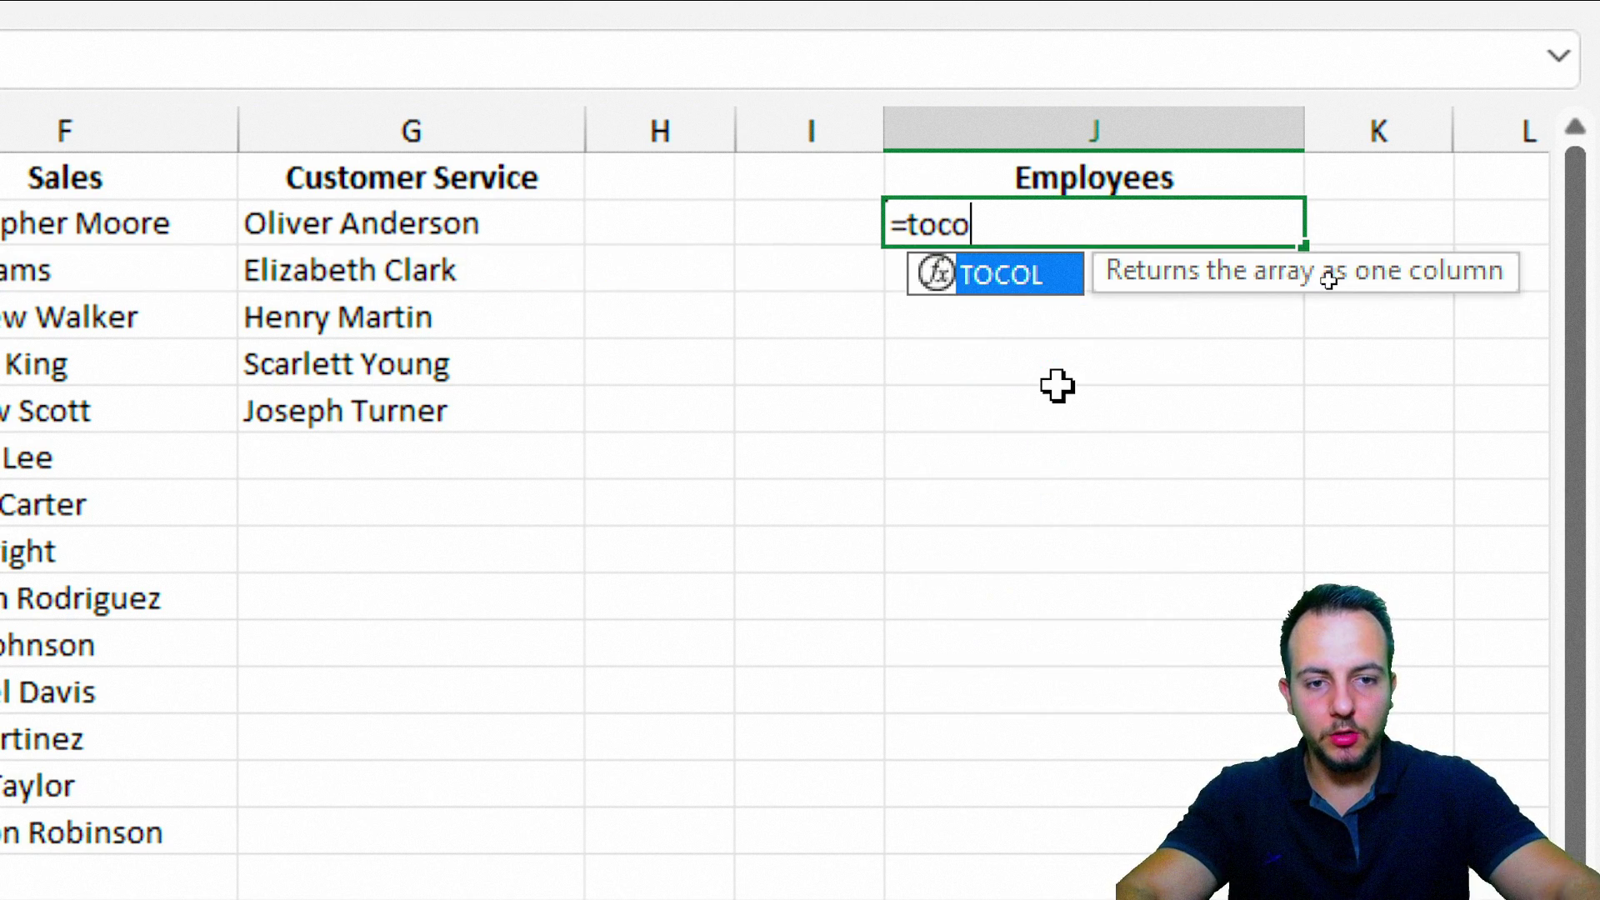
double_click(1023, 294)
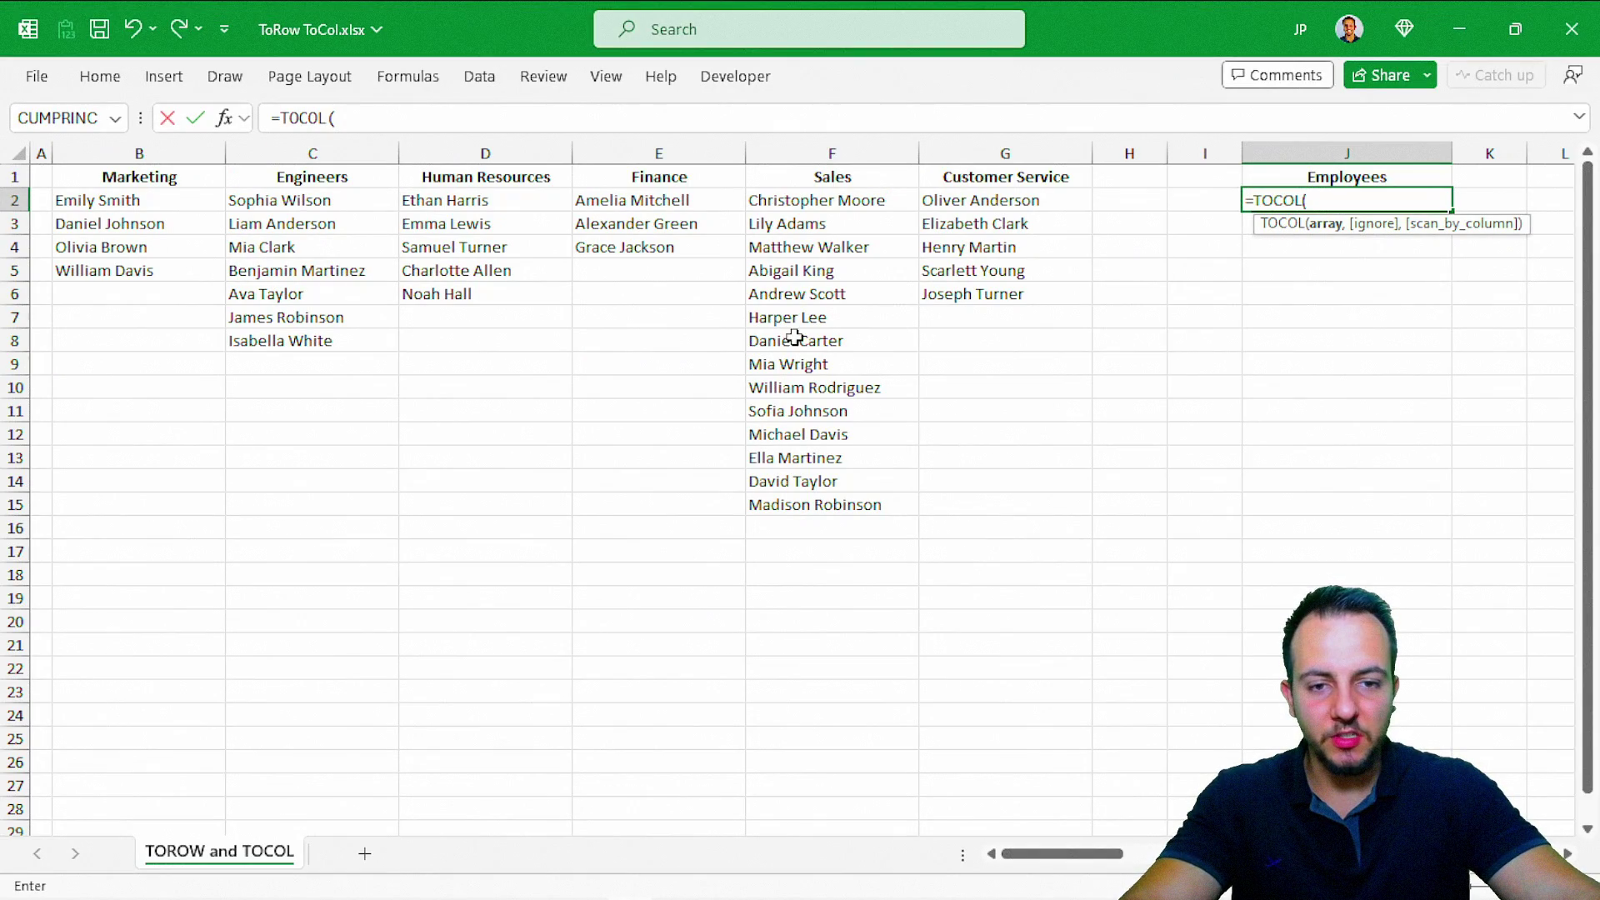
drag(152, 205, 968, 739)
key(ctrl+2)
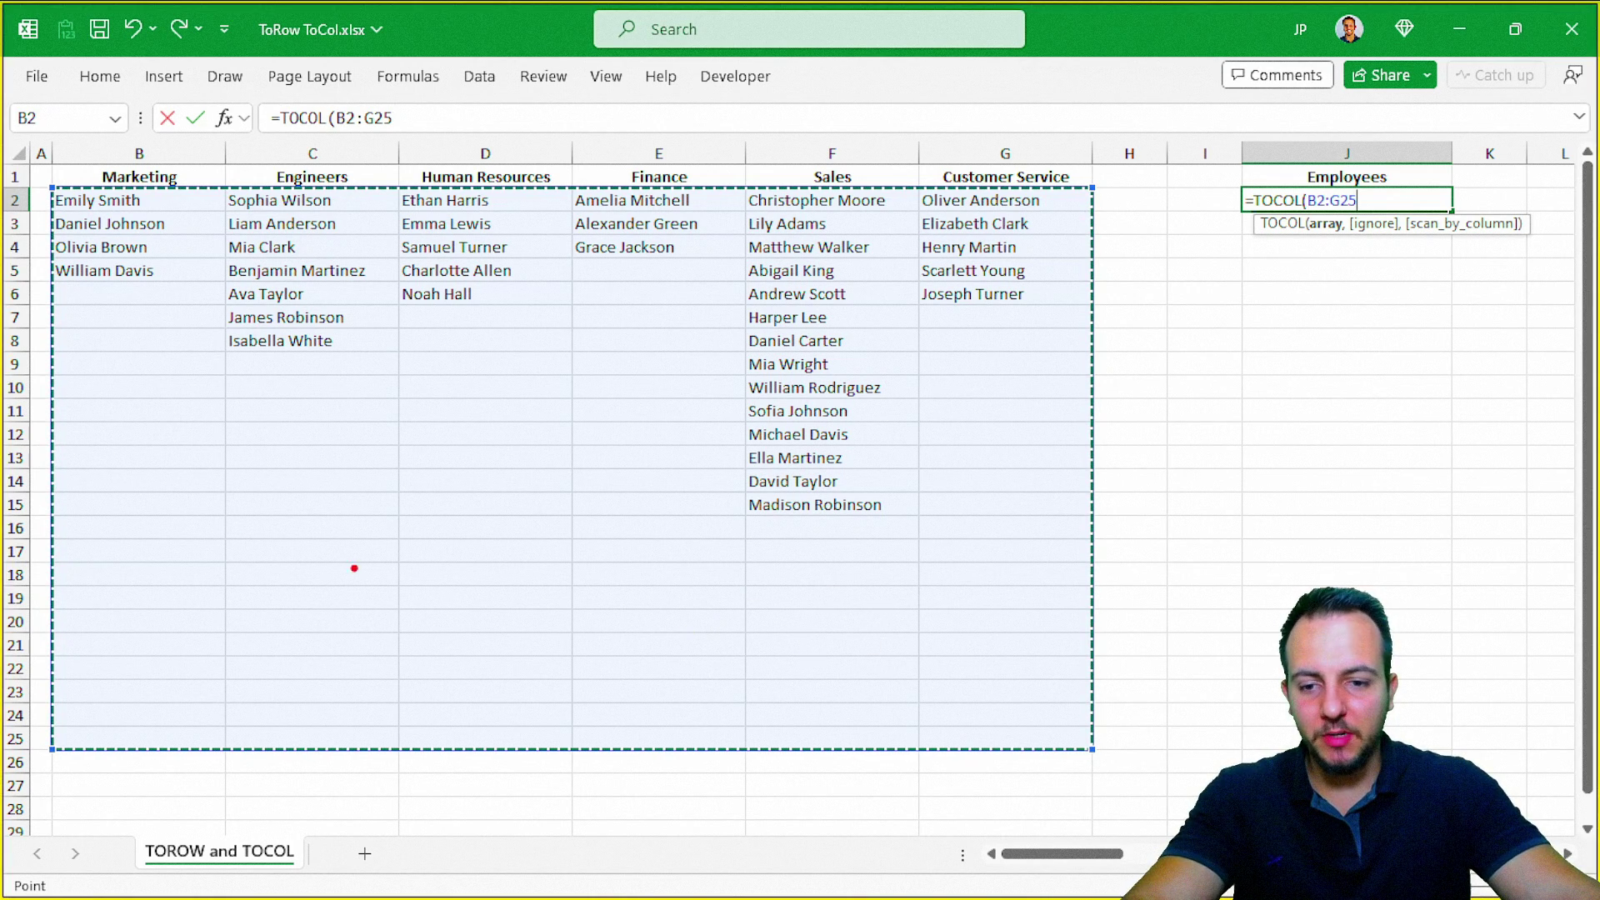
mouse_move(51, 493)
mouse_down()
mouse_move(1072, 714)
mouse_move(1058, 748)
mouse_up()
drag(1091, 396, 987, 471)
drag(1135, 427, 1142, 443)
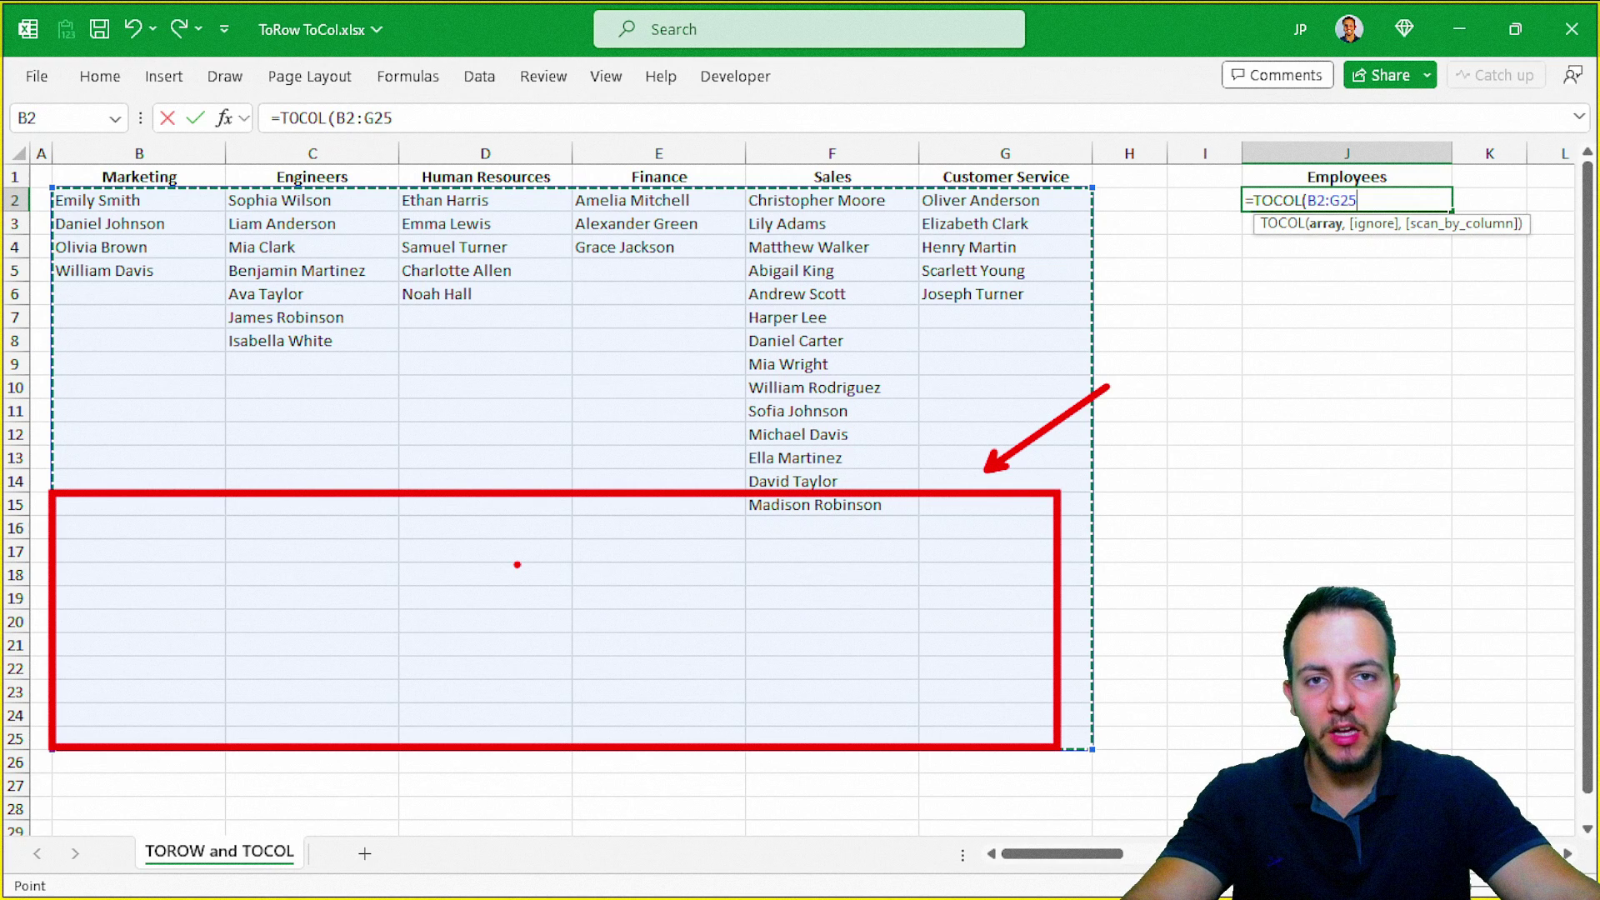
key(Escape)
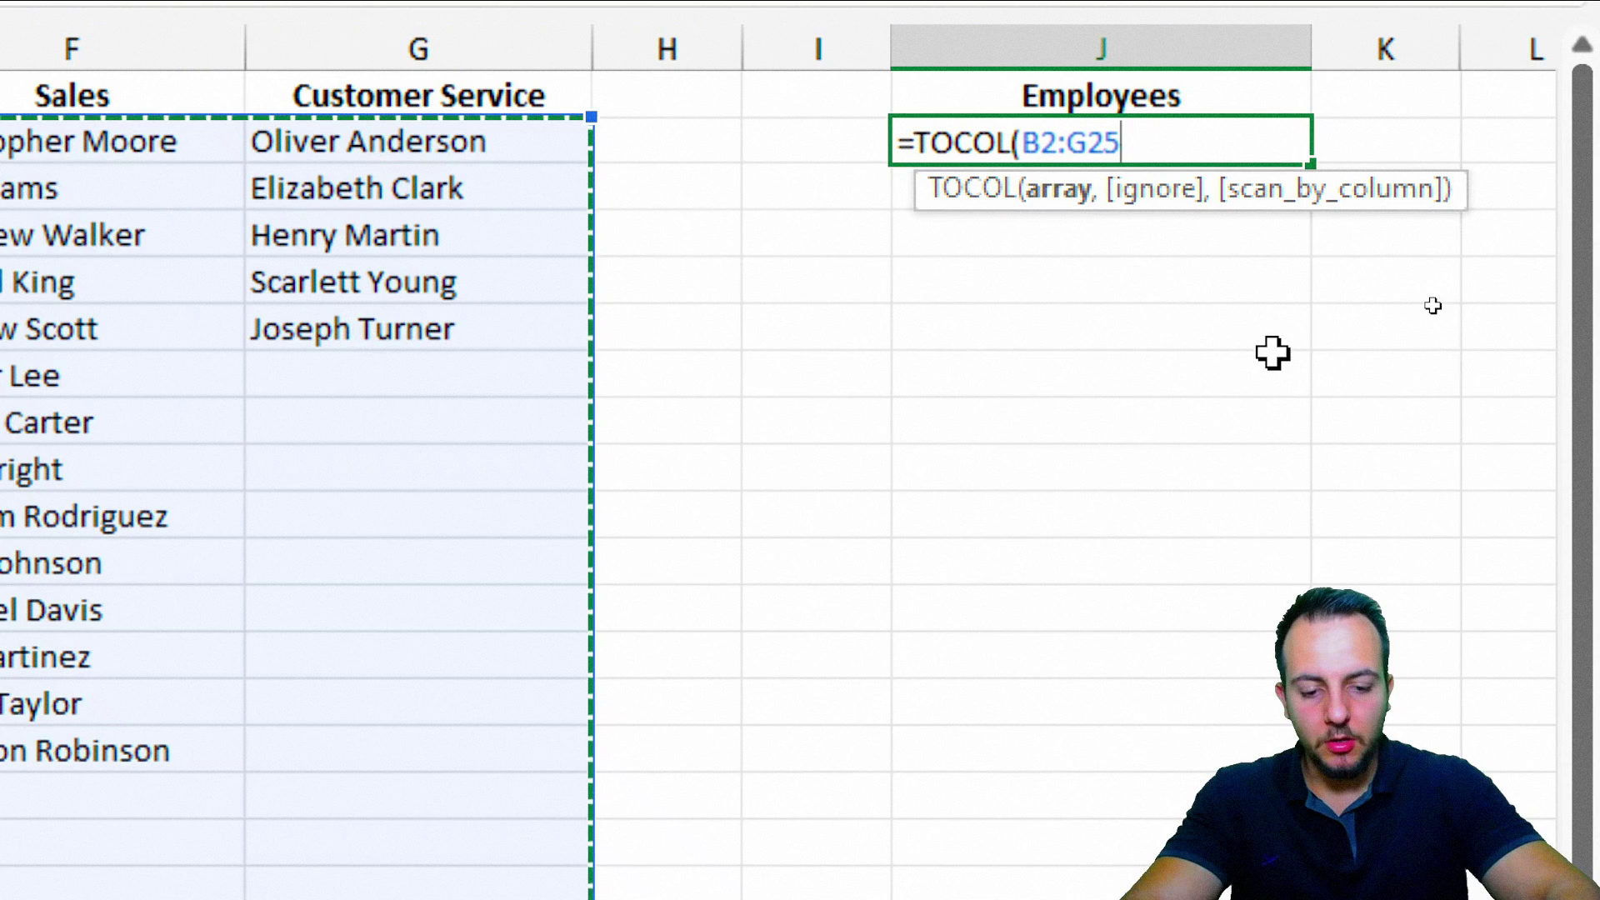
Step: Finish J2 as =TOCOL(B2:G25,1) with '1 - Ignore blanks' so names spill down column J
text(,)
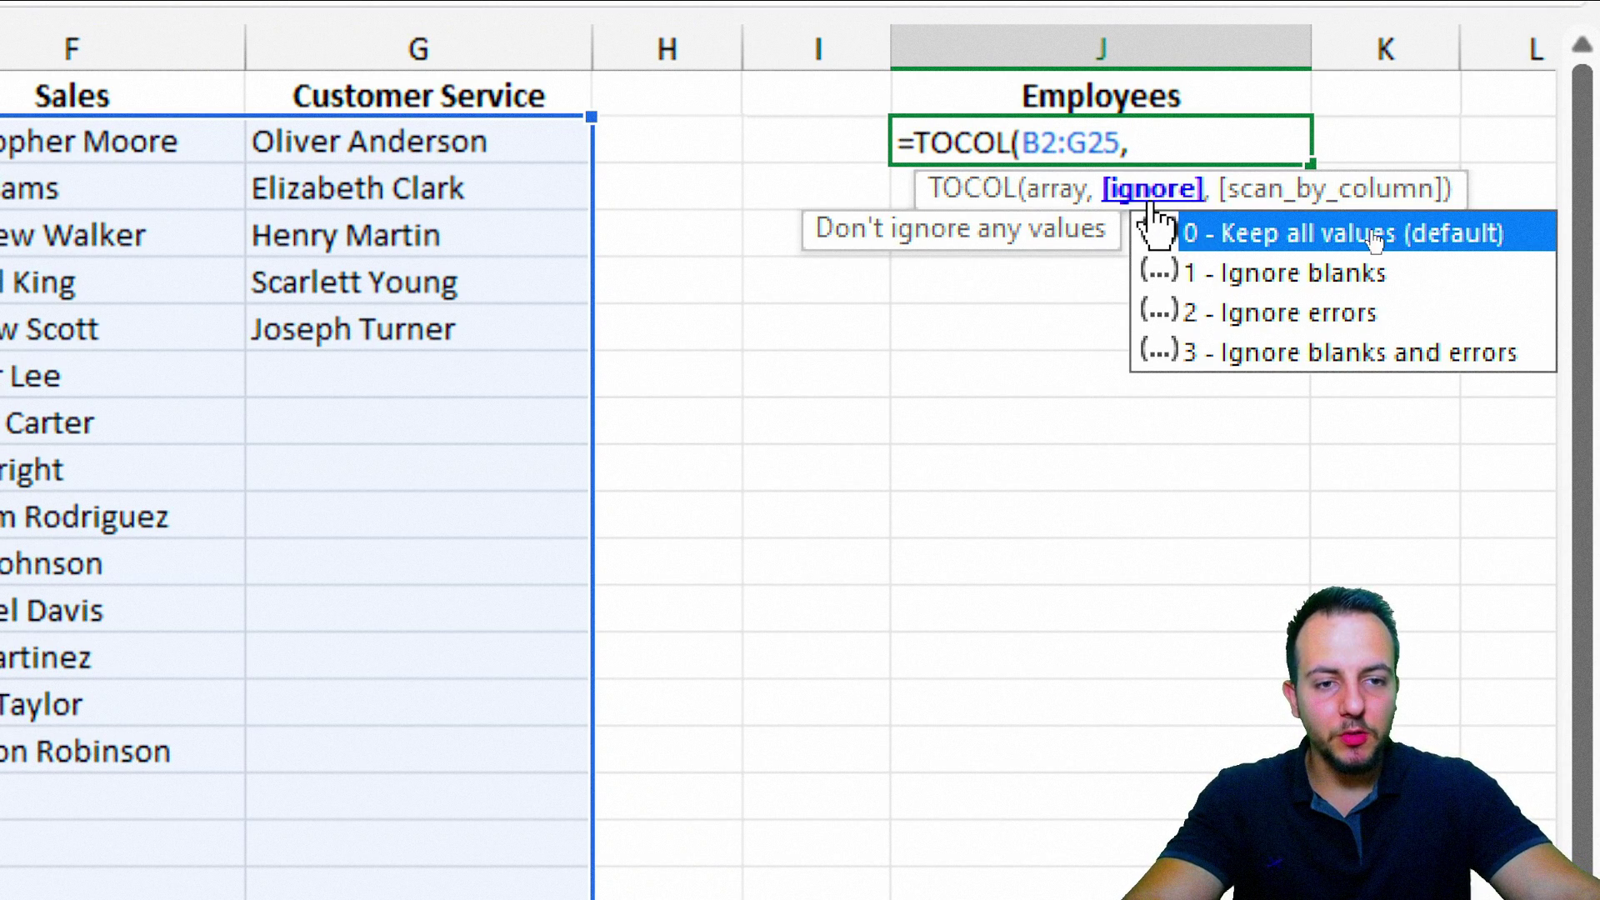
click(1249, 273)
double_click(1248, 274)
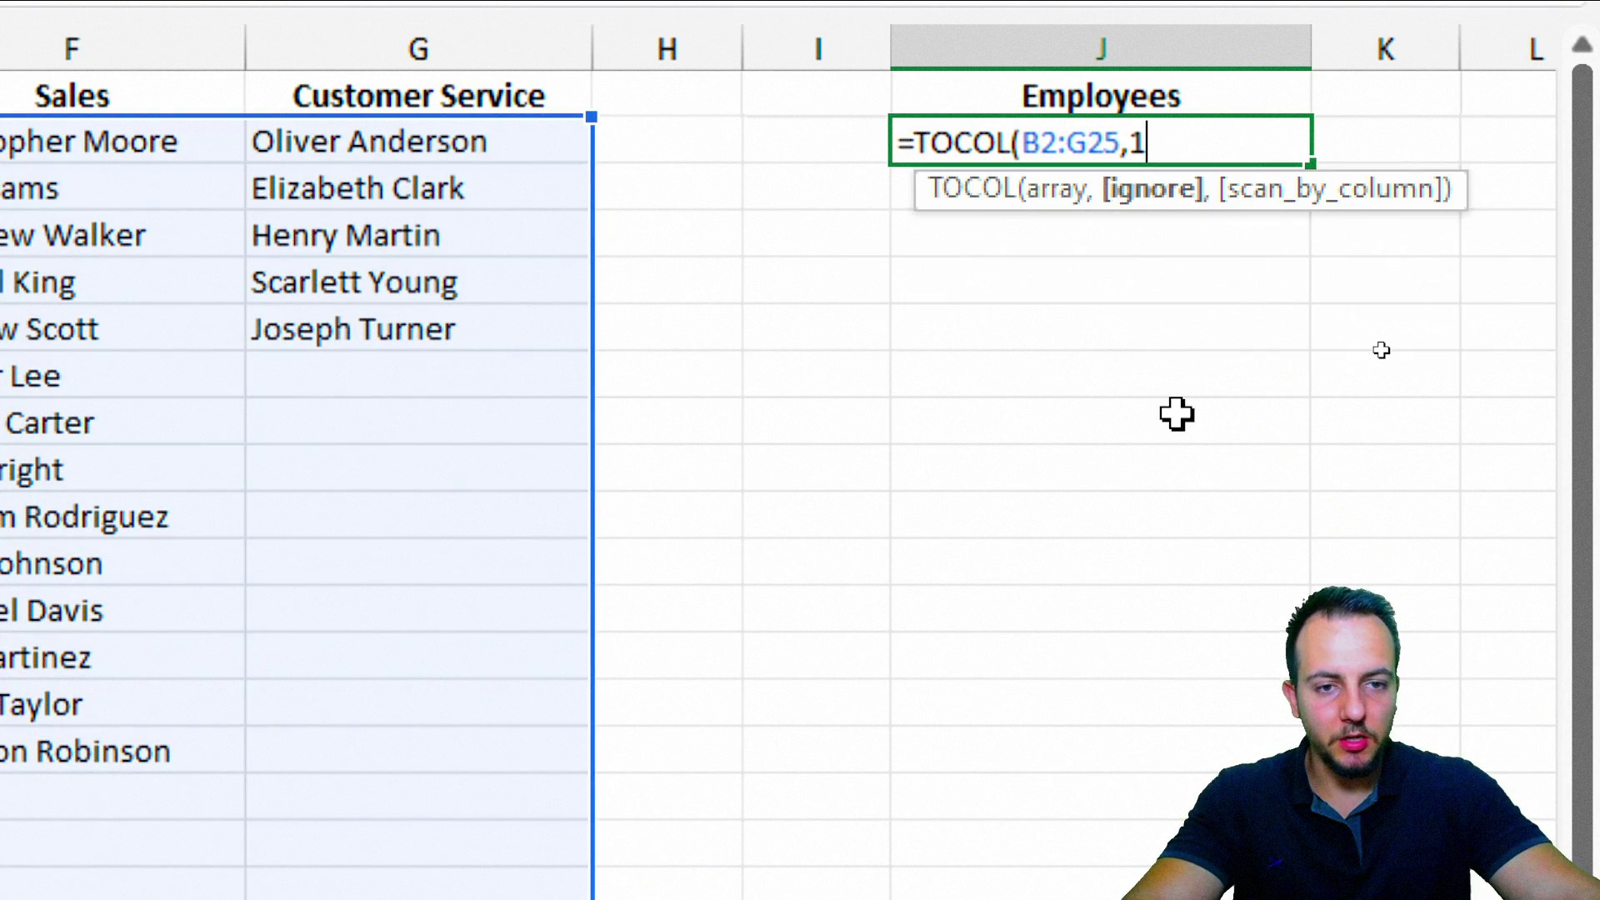
text())
key(Return)
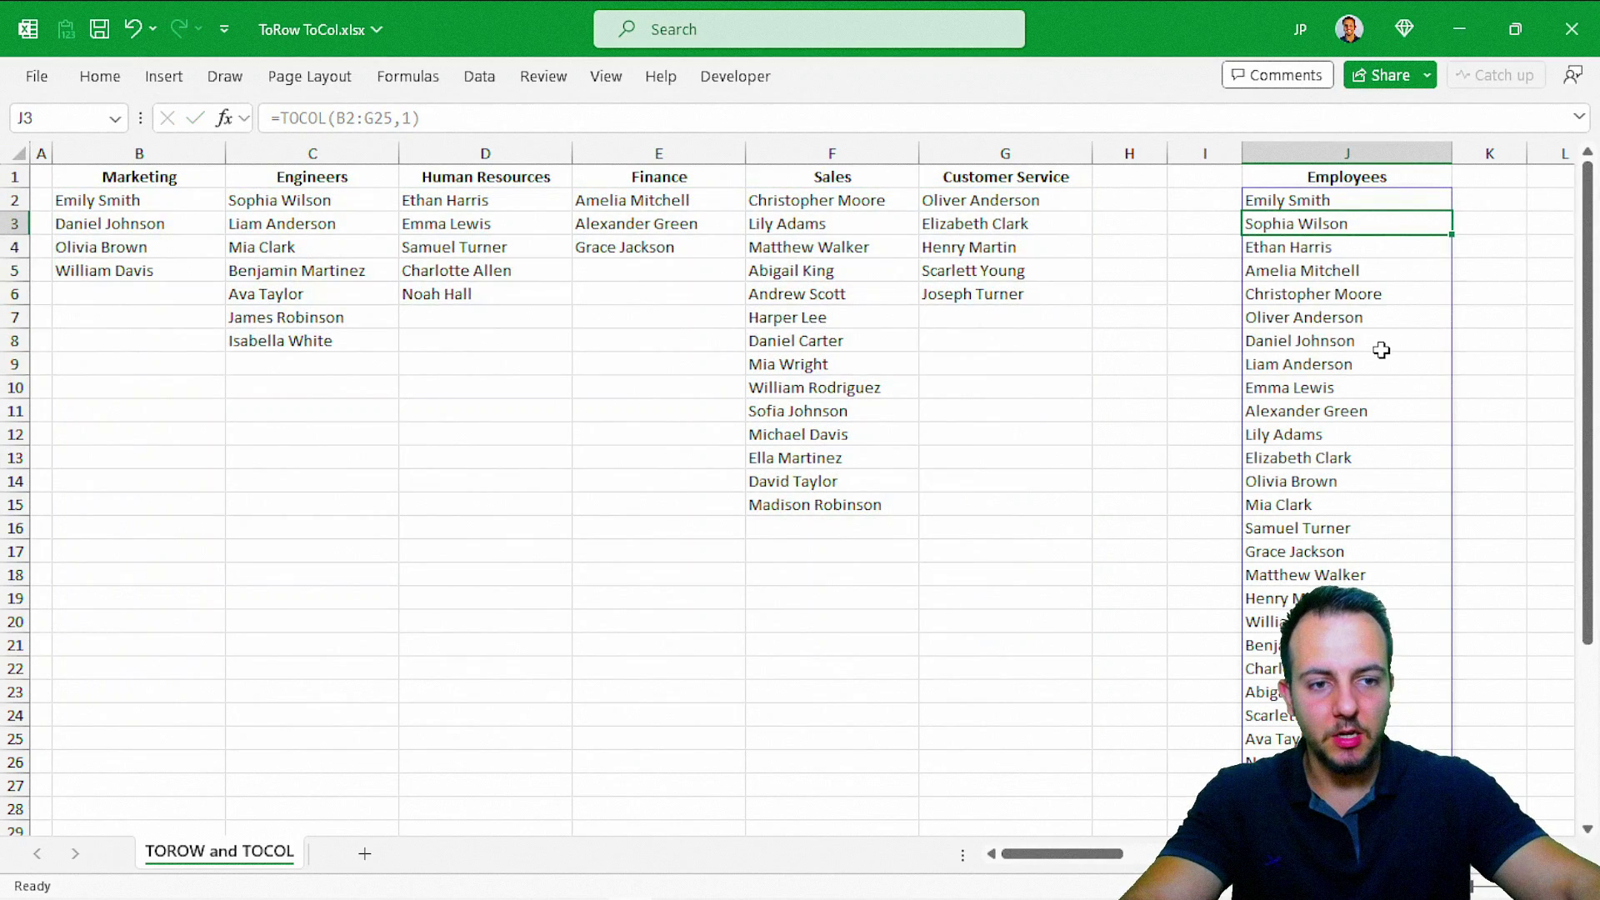
click(1390, 179)
scroll(1380, 317, down, 7)
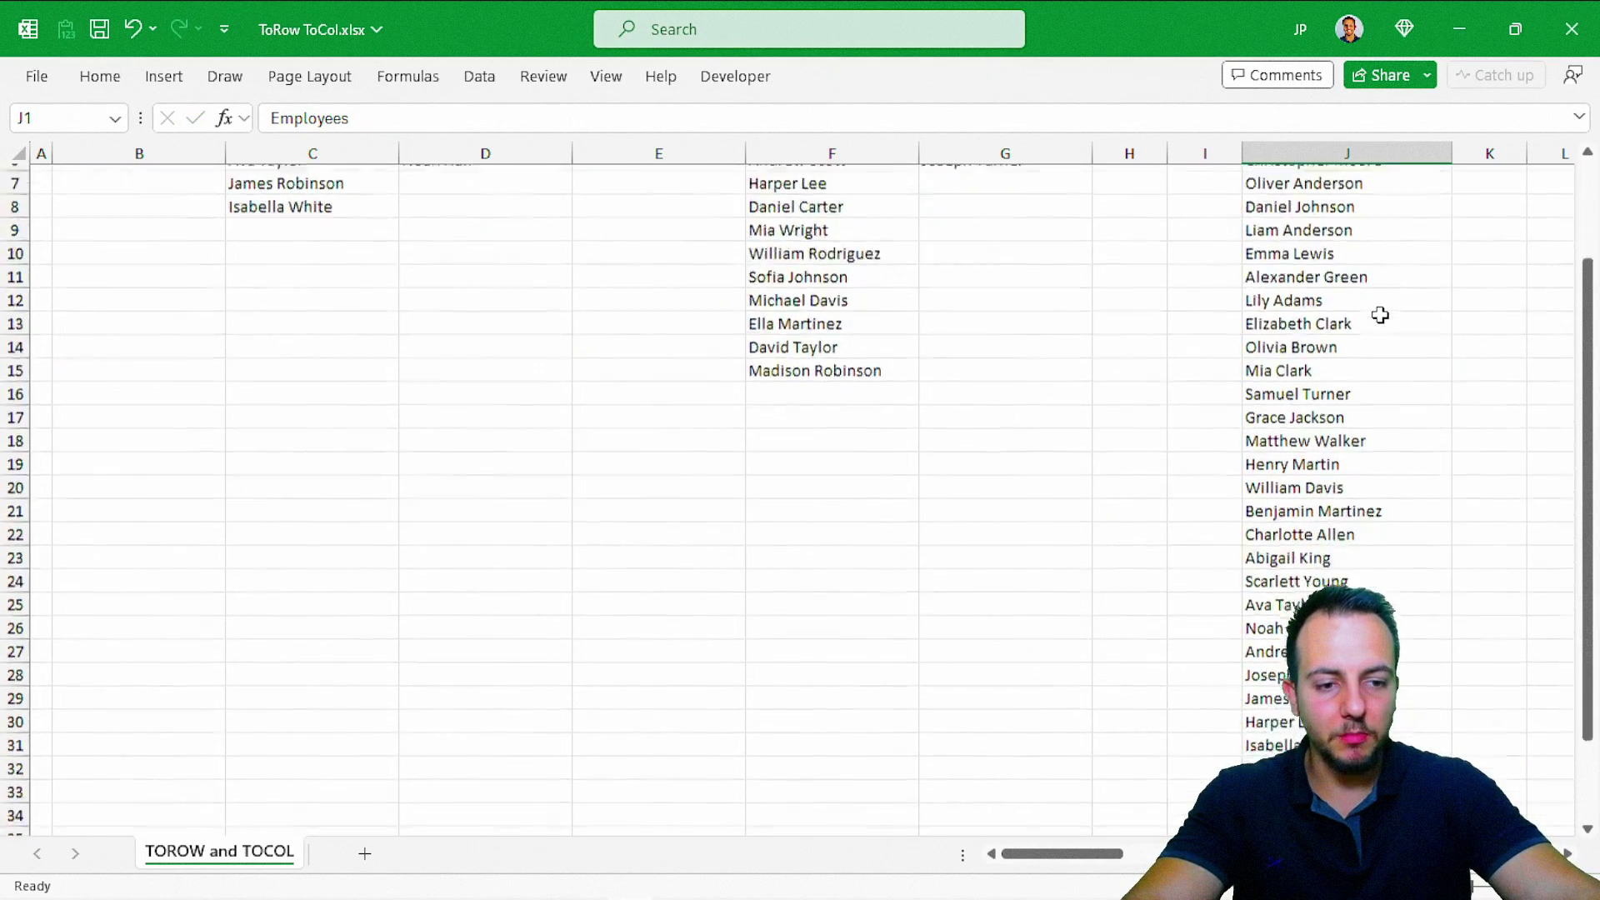
scroll(1398, 467, down, 1)
scroll(1397, 483, up, 8)
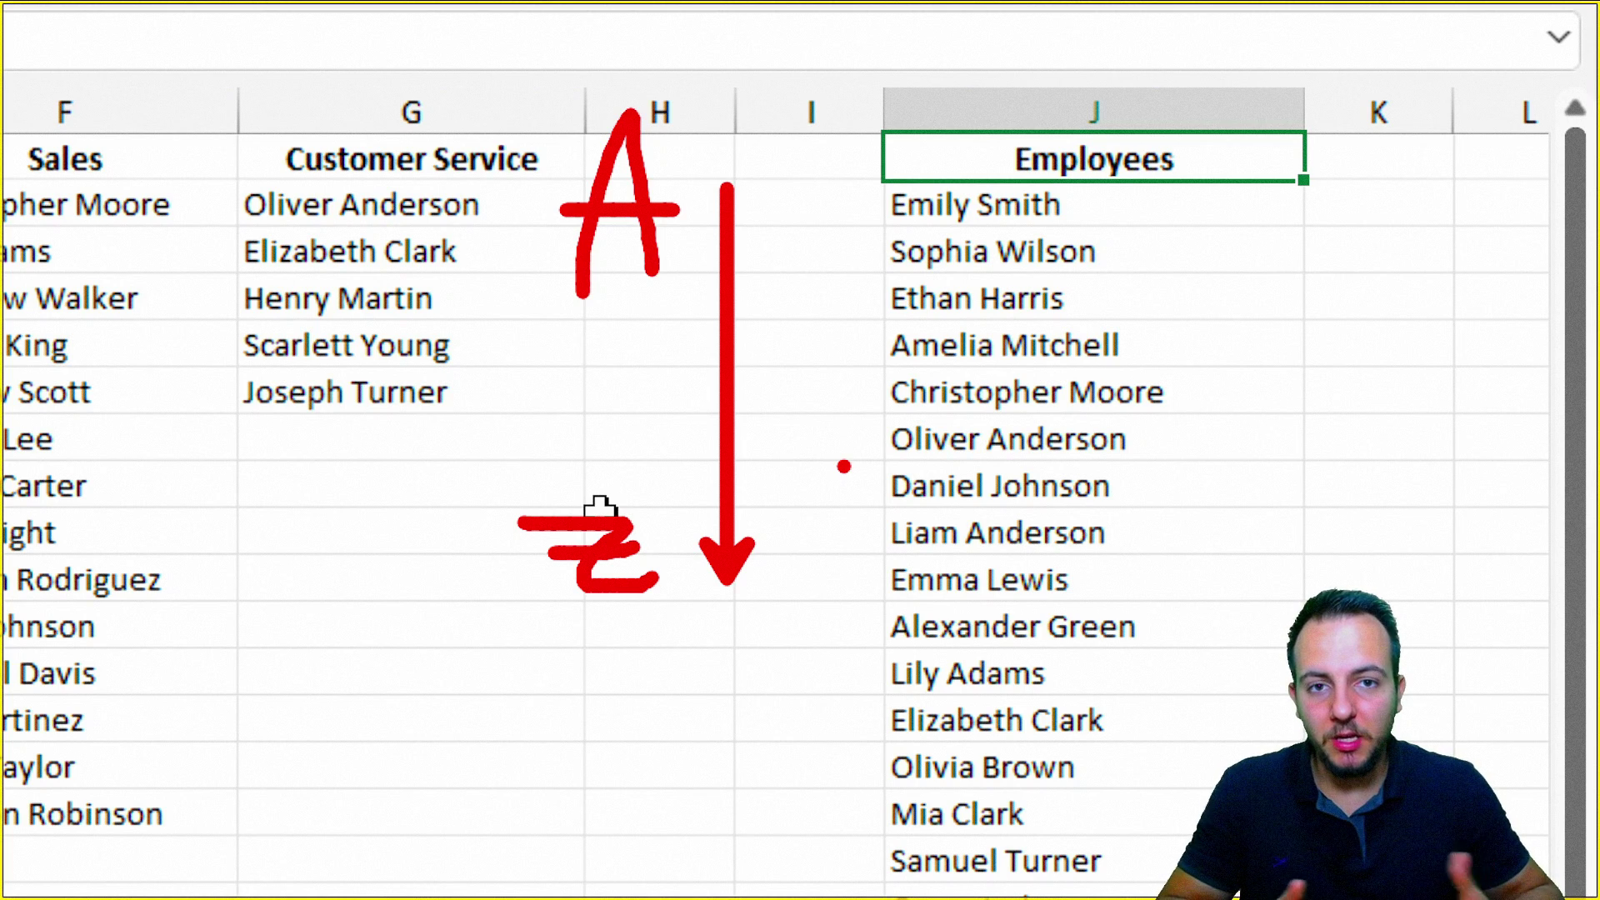
key(Escape)
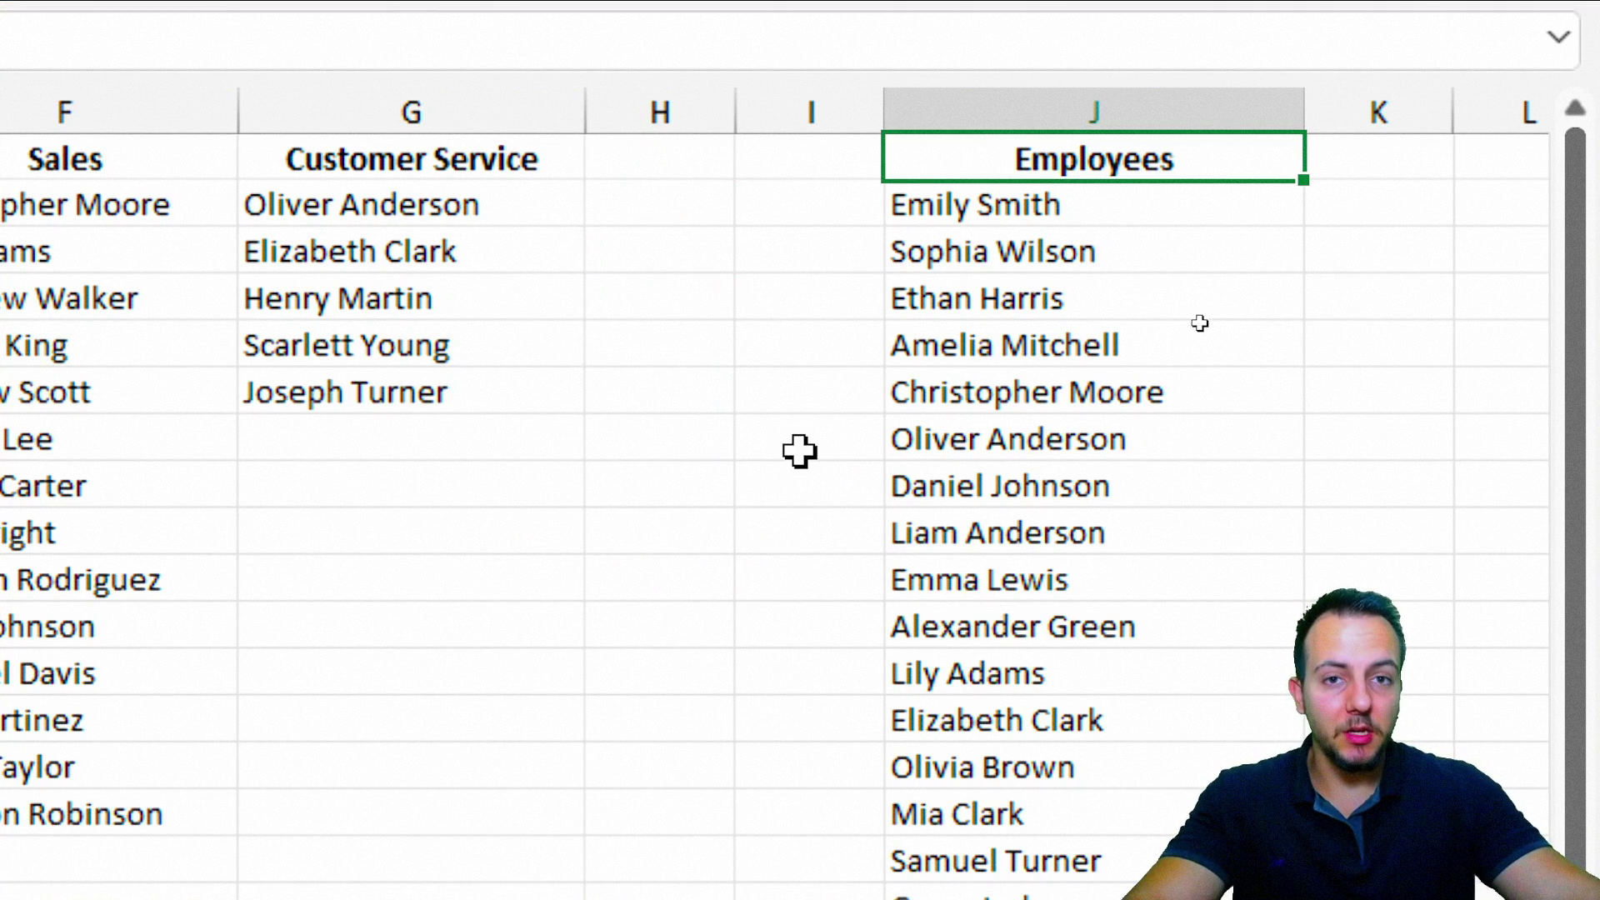
Step: Wrap J2's formula as =SORT(TOCOL(B2:G25,1),,1) with '1 - Ascending' sort order
double_click(1087, 203)
click(910, 204)
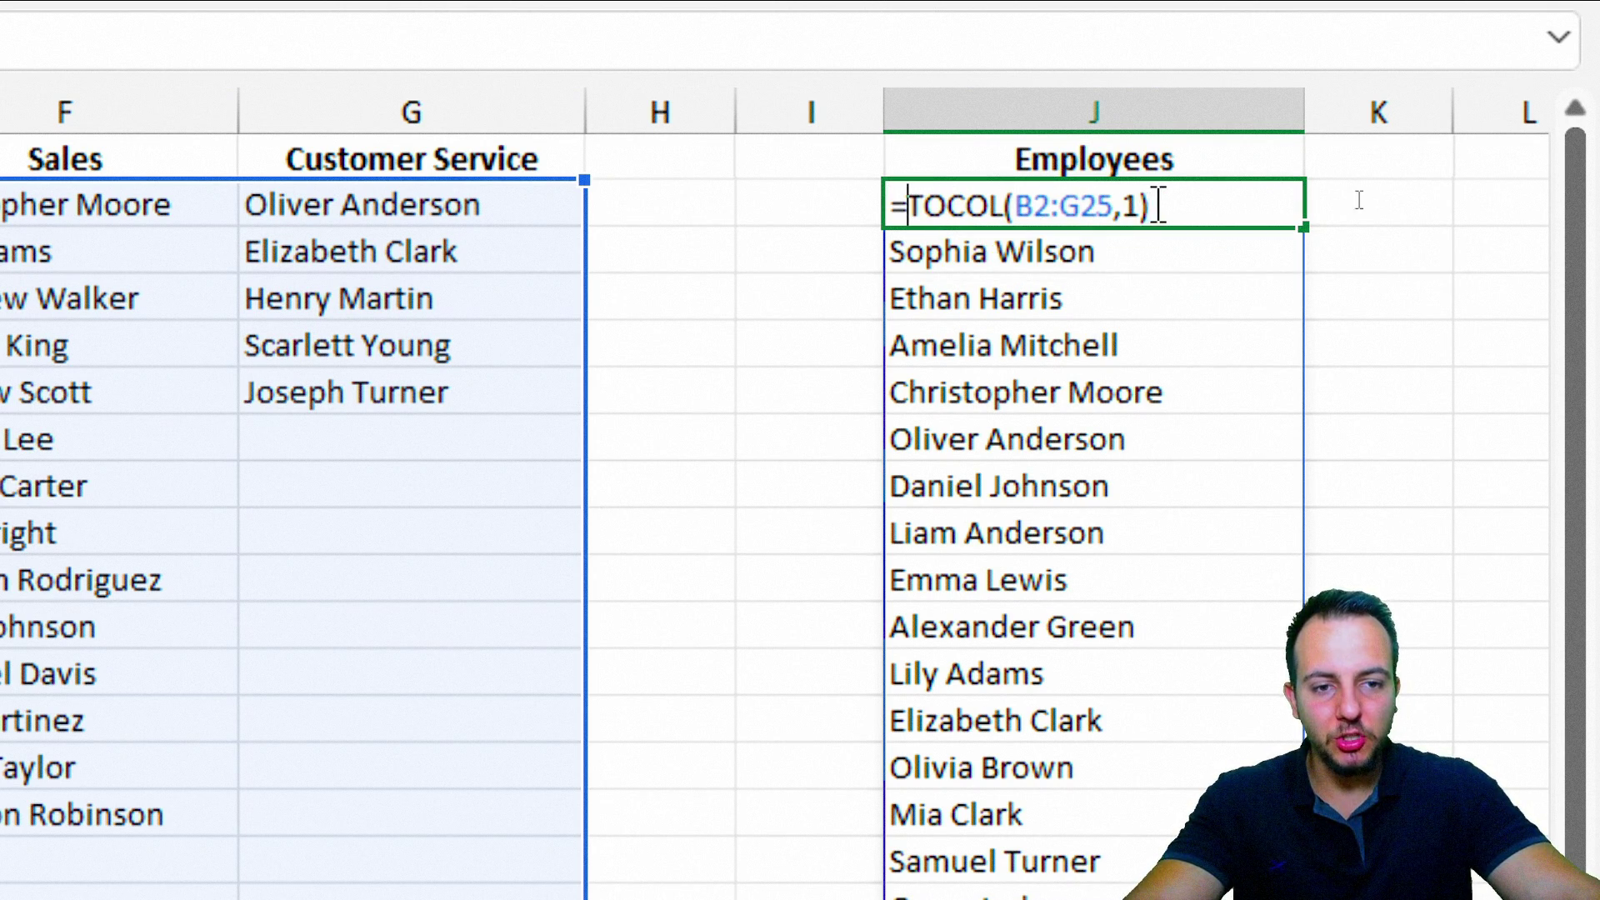
text(sor)
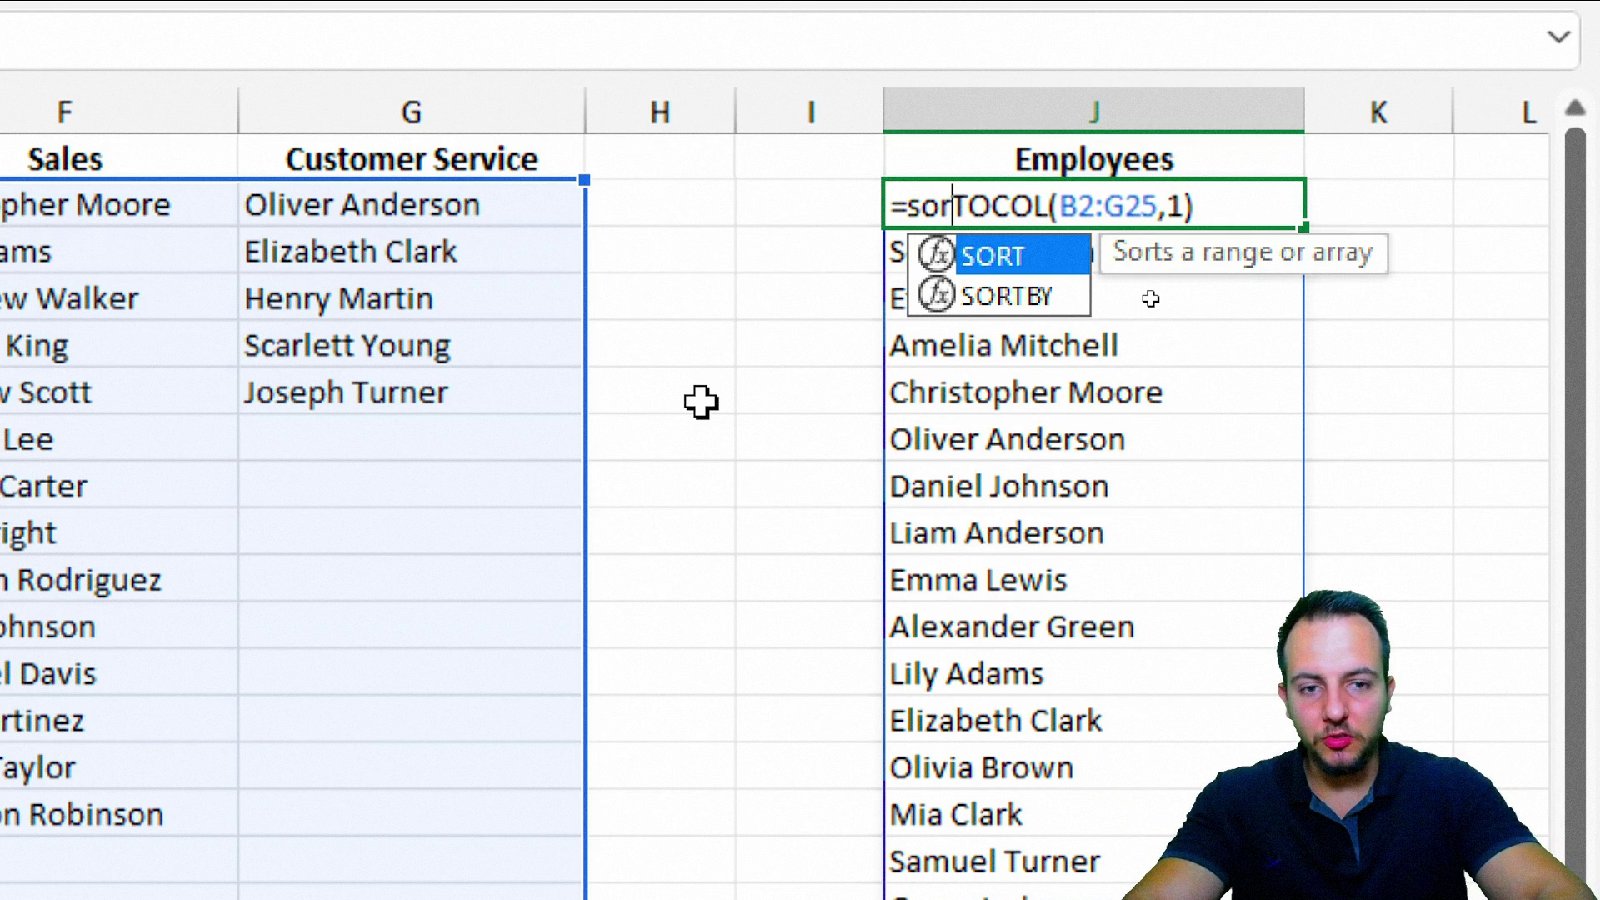
text(t)
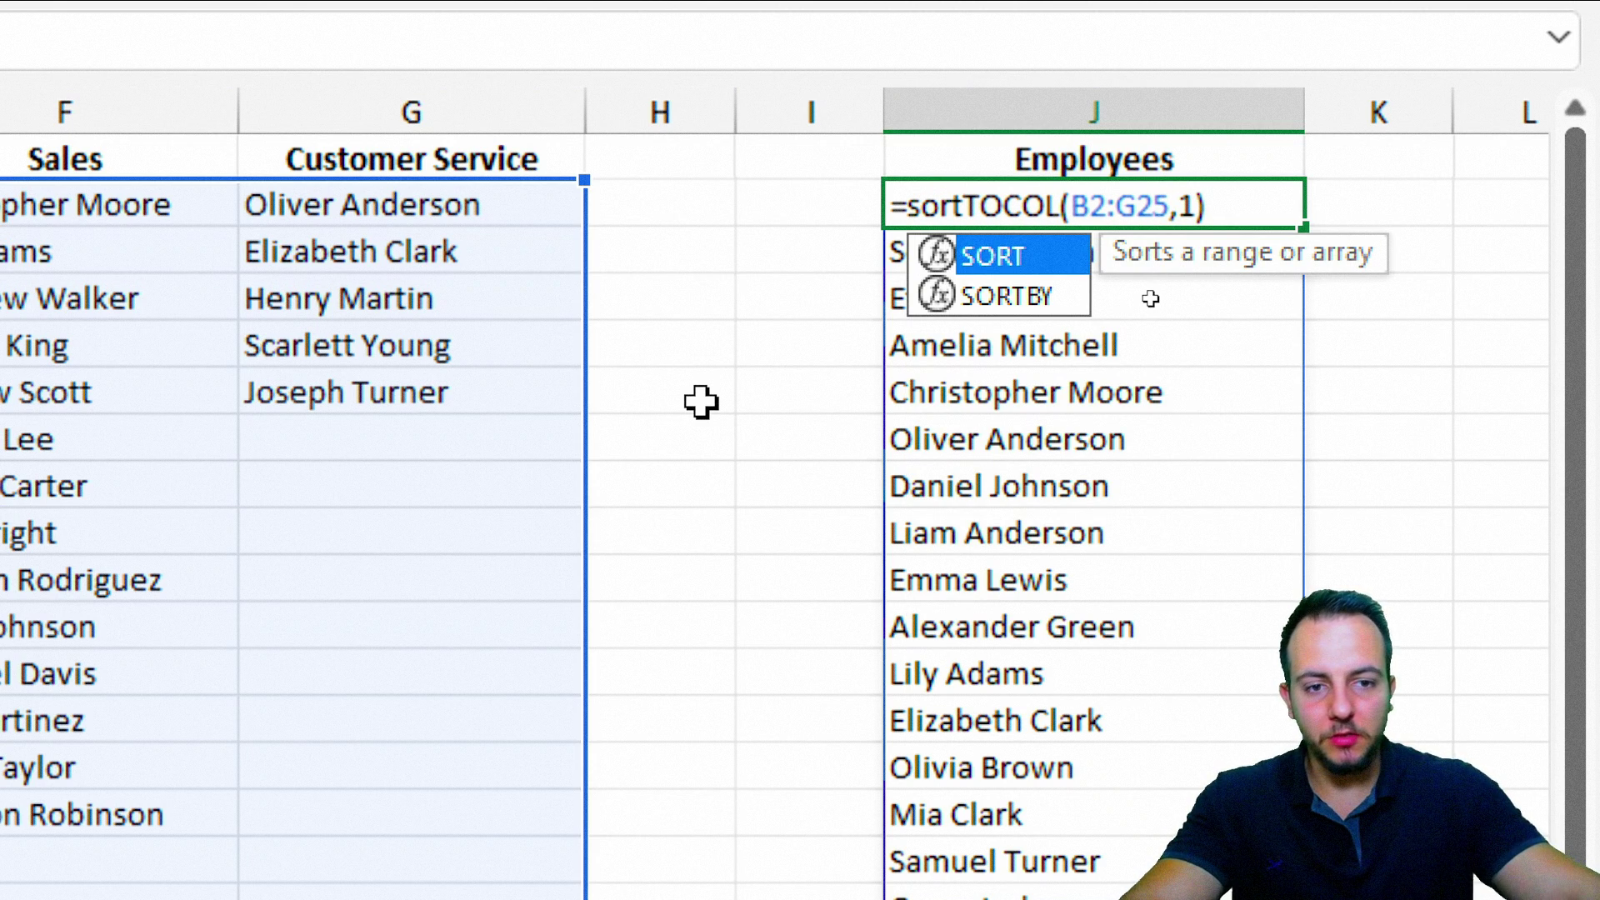
double_click(992, 255)
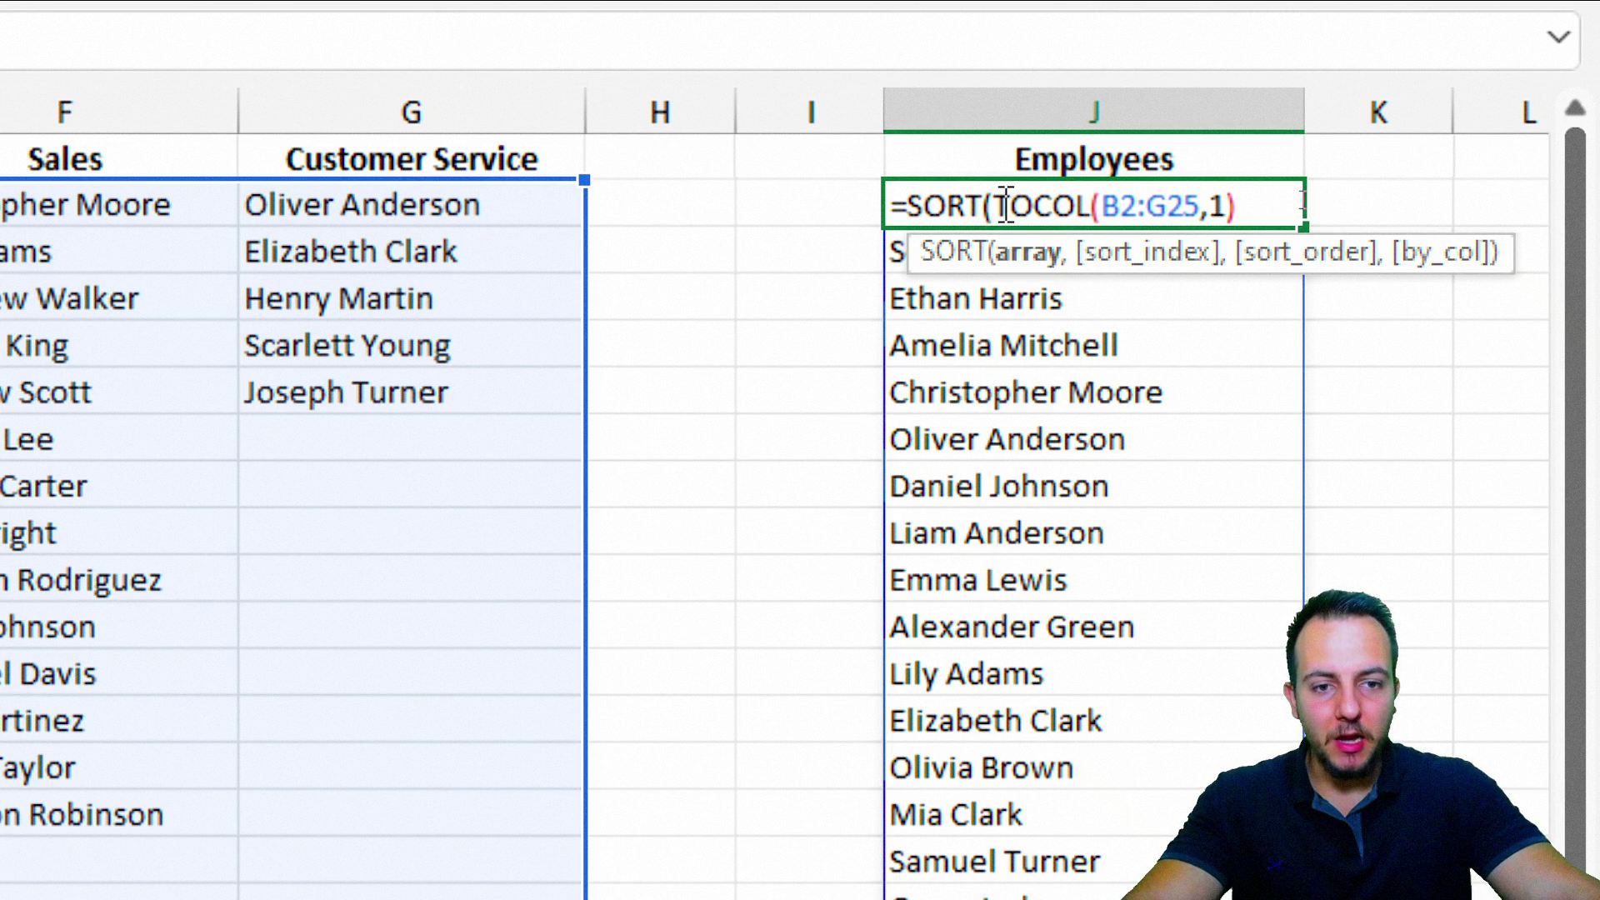
drag(1006, 204, 1258, 204)
click(1257, 204)
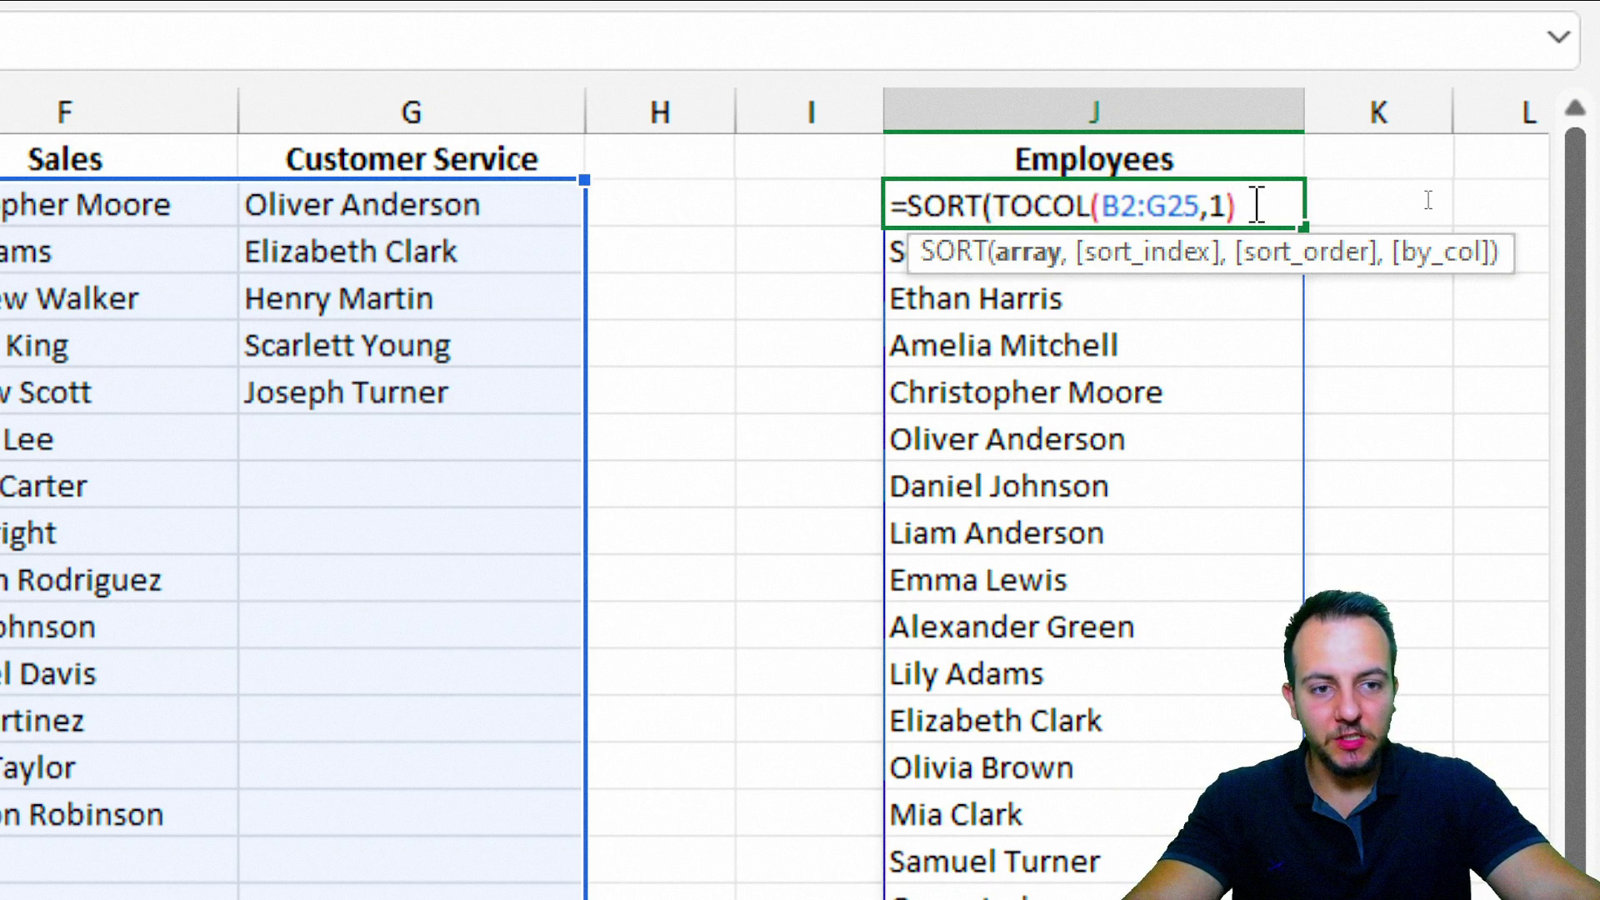
text(,)
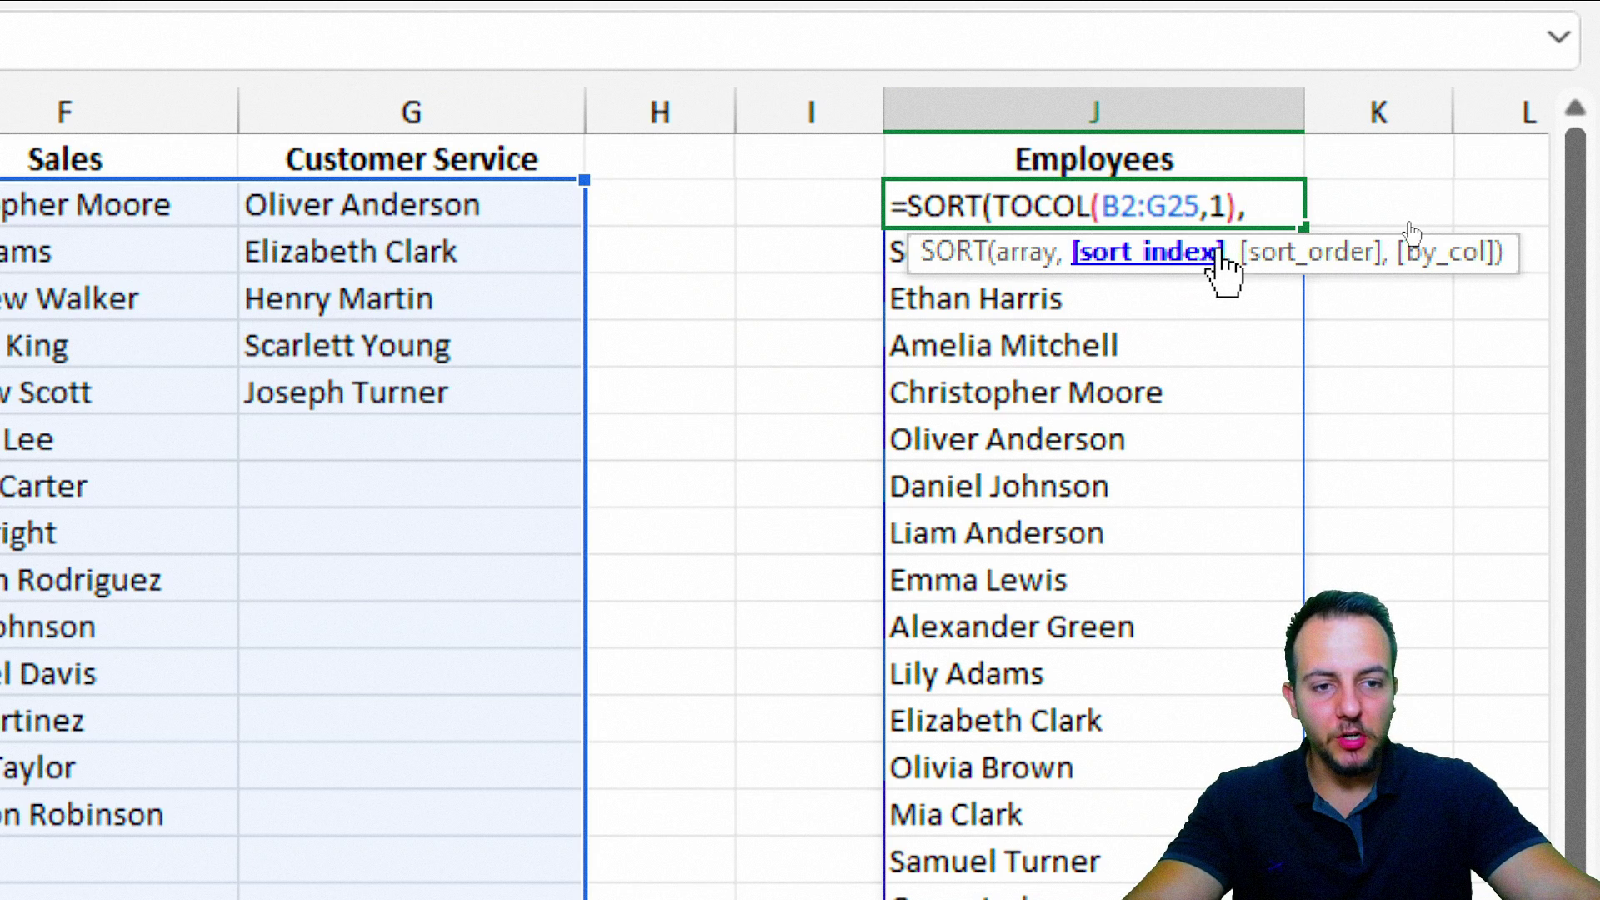
text(,)
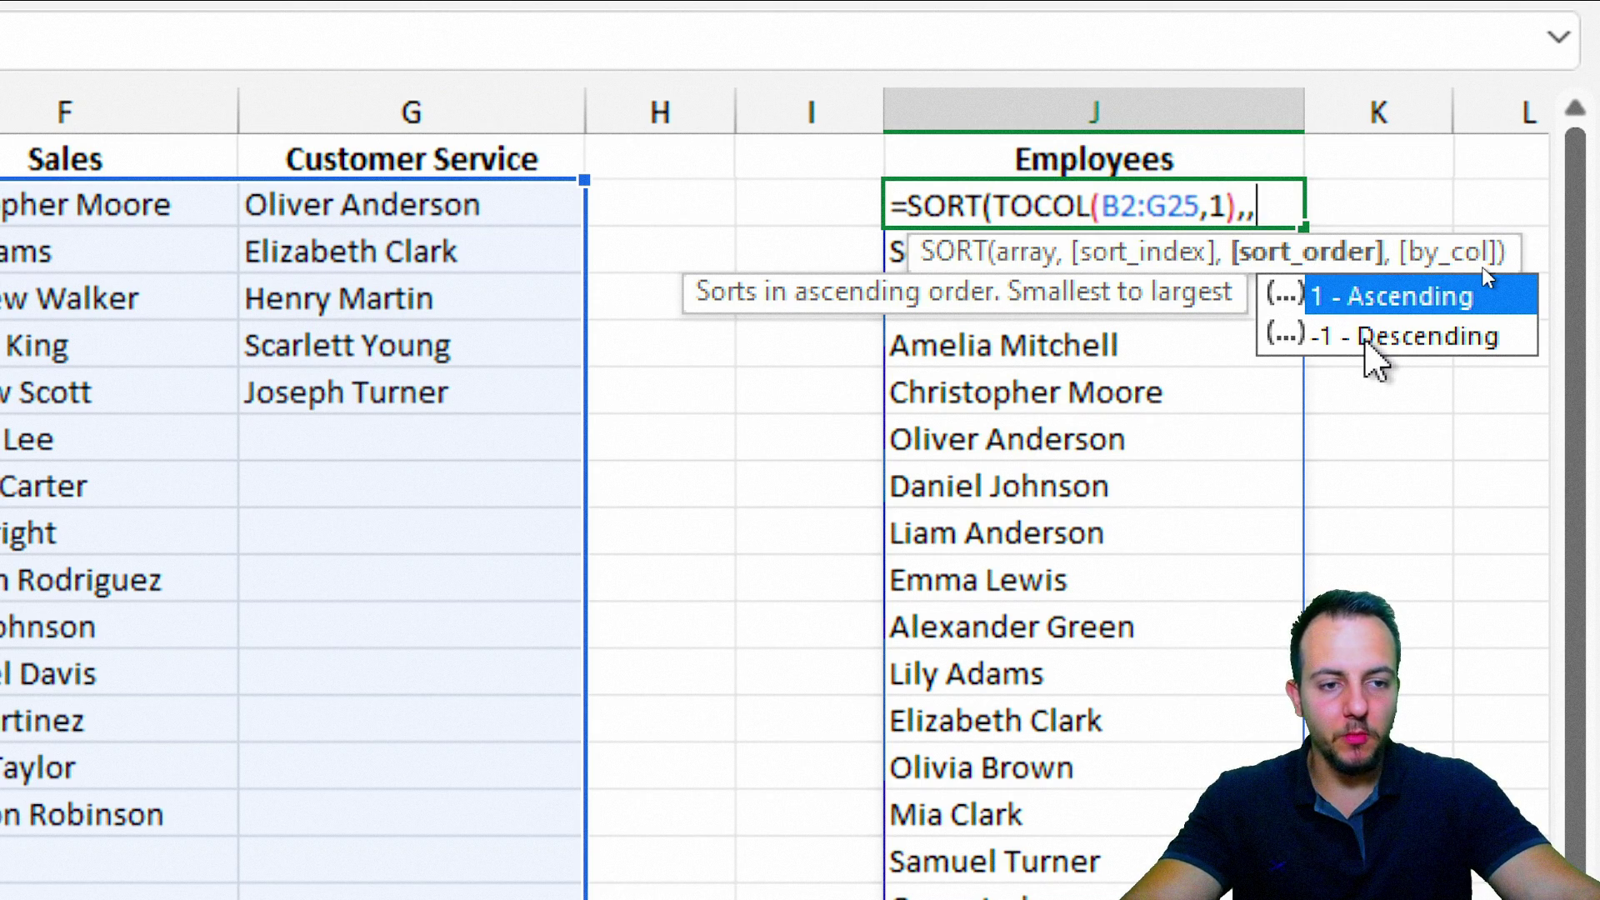
double_click(1378, 293)
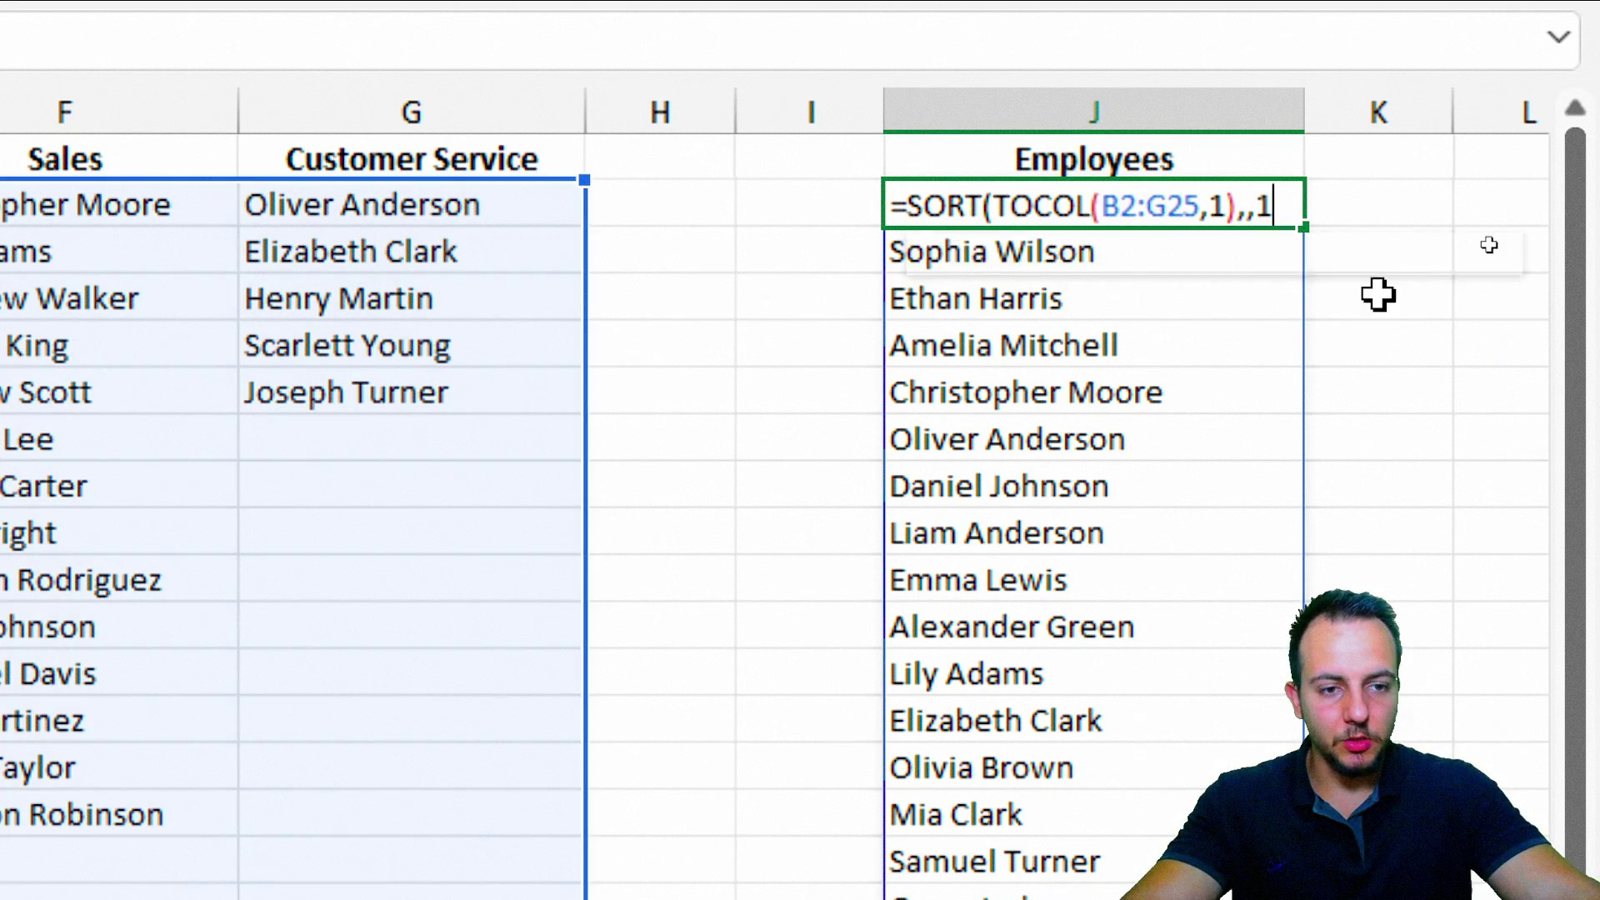
text())
key(Return)
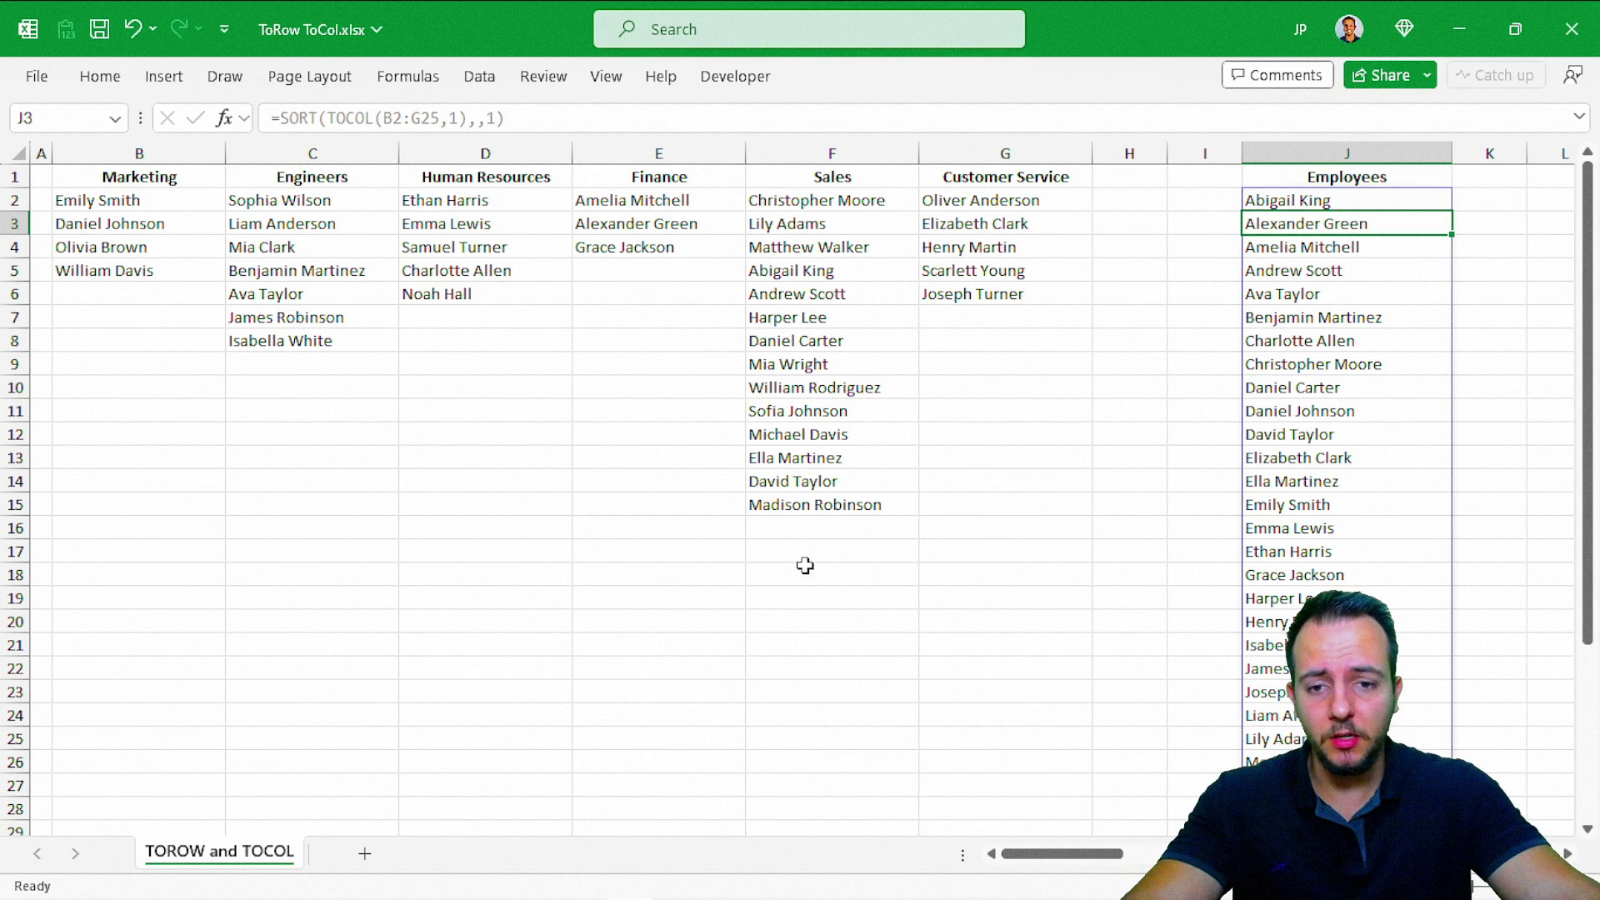
click(565, 601)
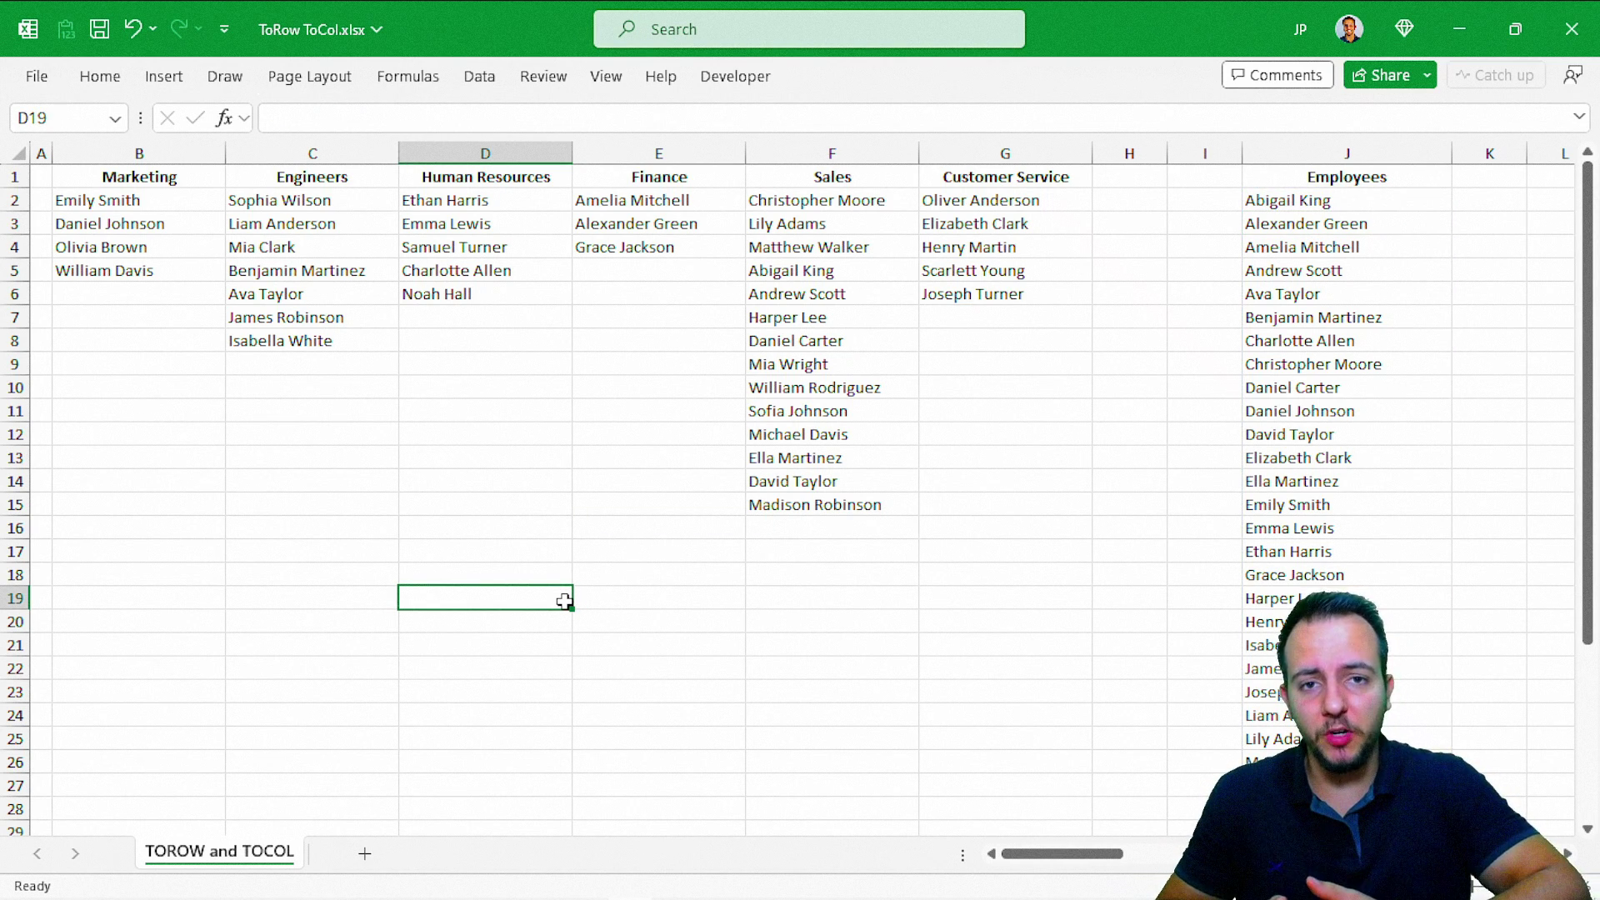